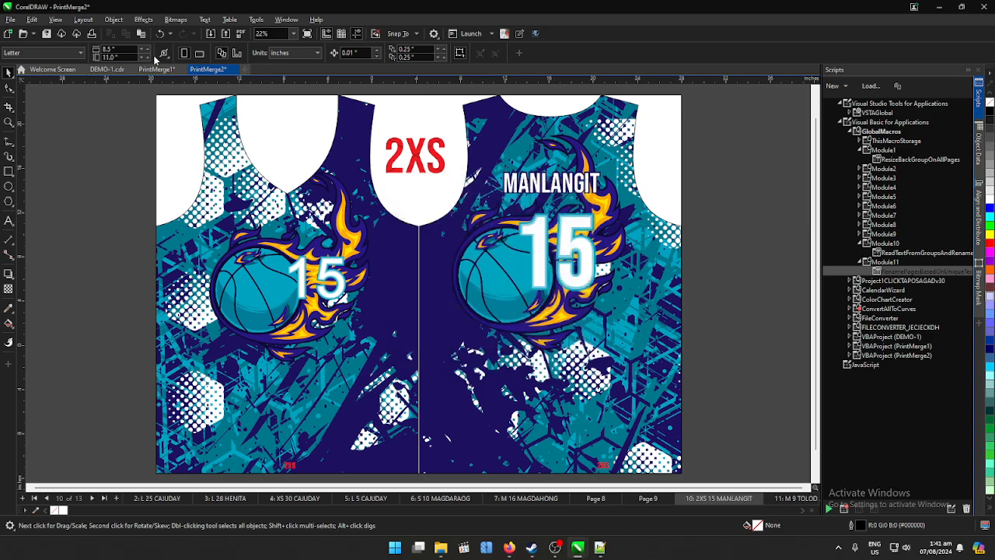
- Switch to the DEMO-1.cdr document and show its size patterns together with the jersey design
left_click(159, 70)
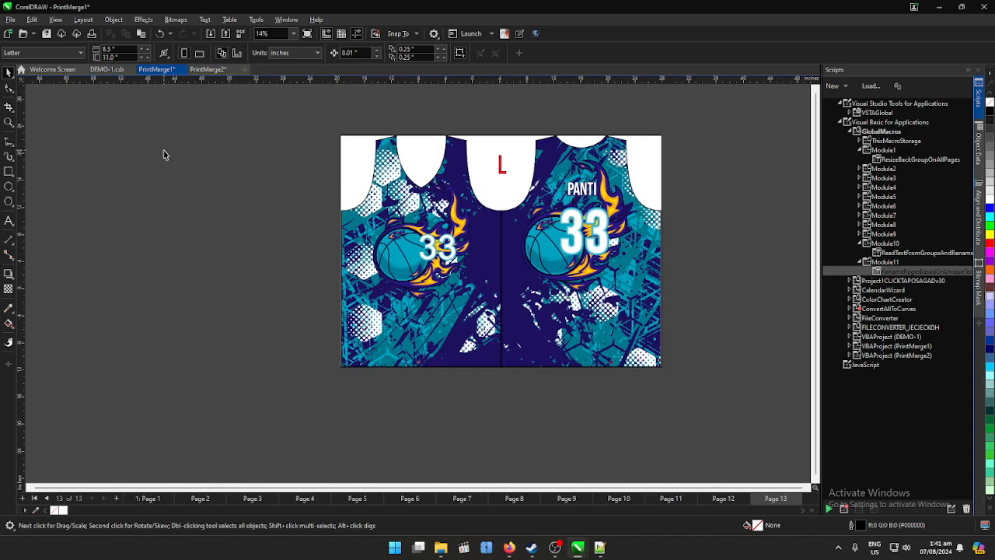
left_click(117, 72)
scroll(194, 234, "down", 2)
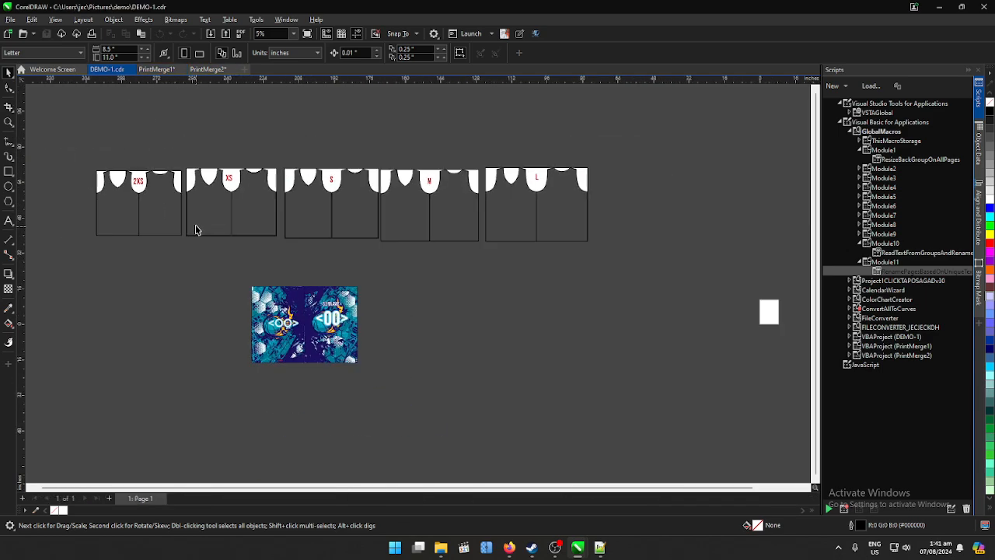
- Examine the row of 2XS to L patterns and the jersey design with its number and surname placeholders
left_click_drag(53, 122, 670, 268)
left_click(433, 272)
scroll(233, 303, "up", 5)
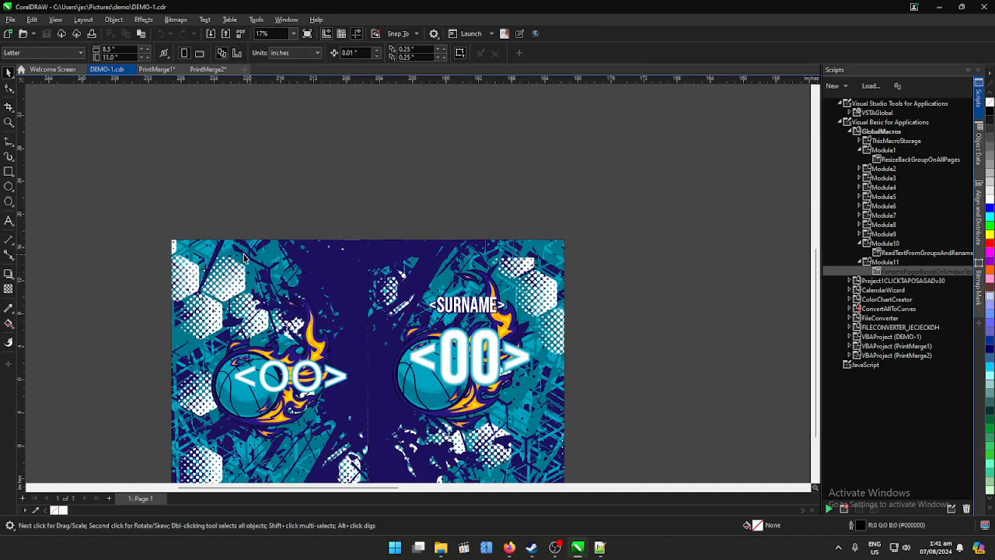
scroll(164, 230, "down", 1)
left_click_drag(156, 218, 504, 481)
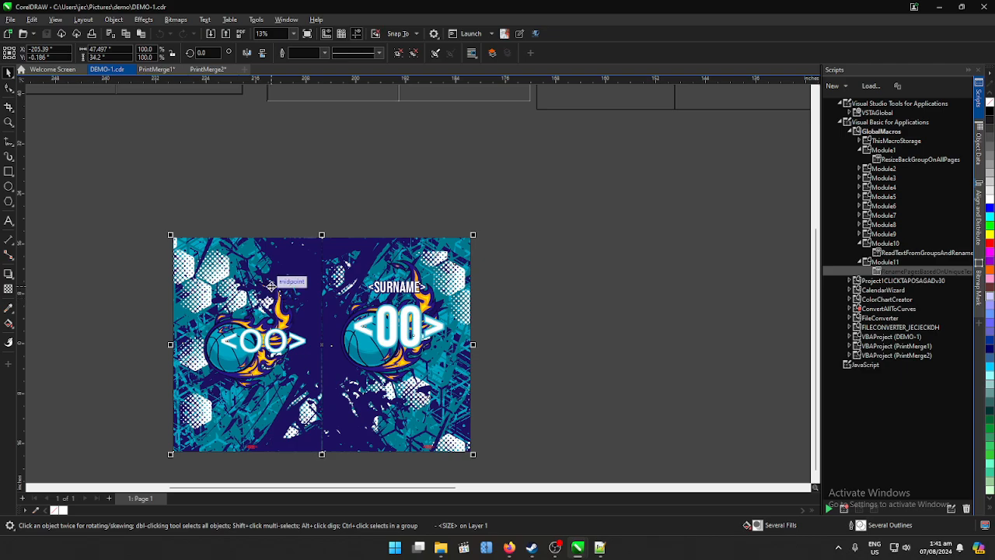
scroll(264, 208, "down", 4)
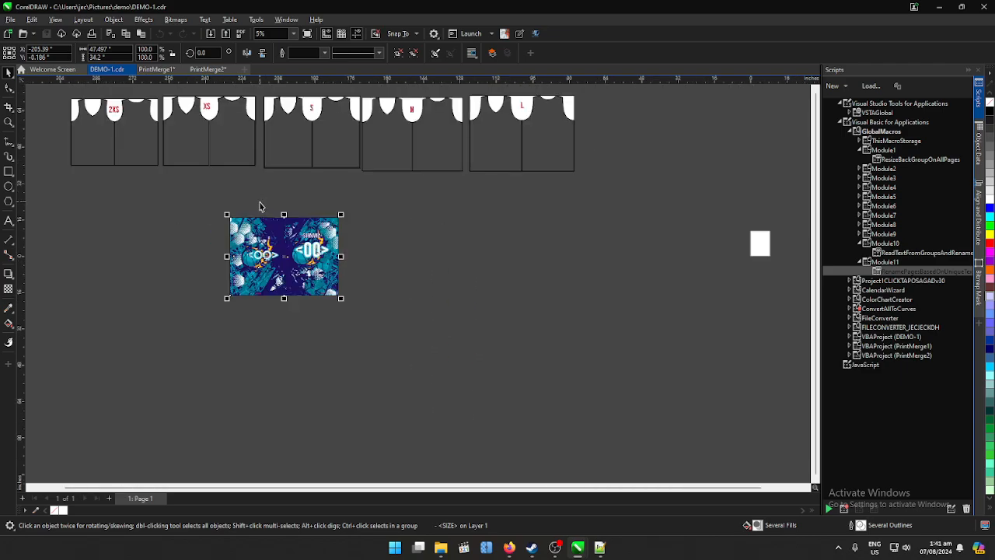
left_click_drag(117, 117, 553, 336)
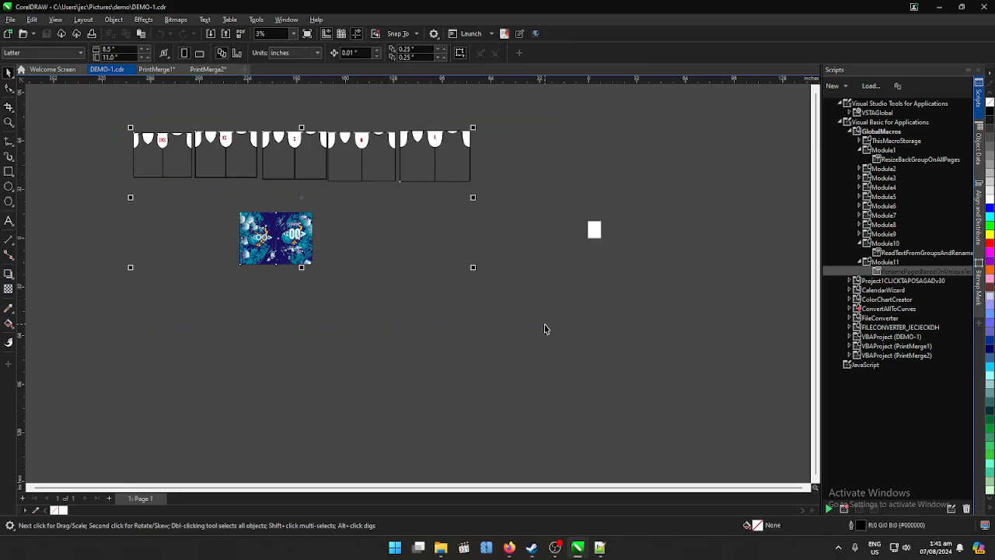
left_click(105, 115)
left_click_drag(107, 114, 543, 308)
left_click(236, 320)
left_click_drag(91, 120, 545, 297)
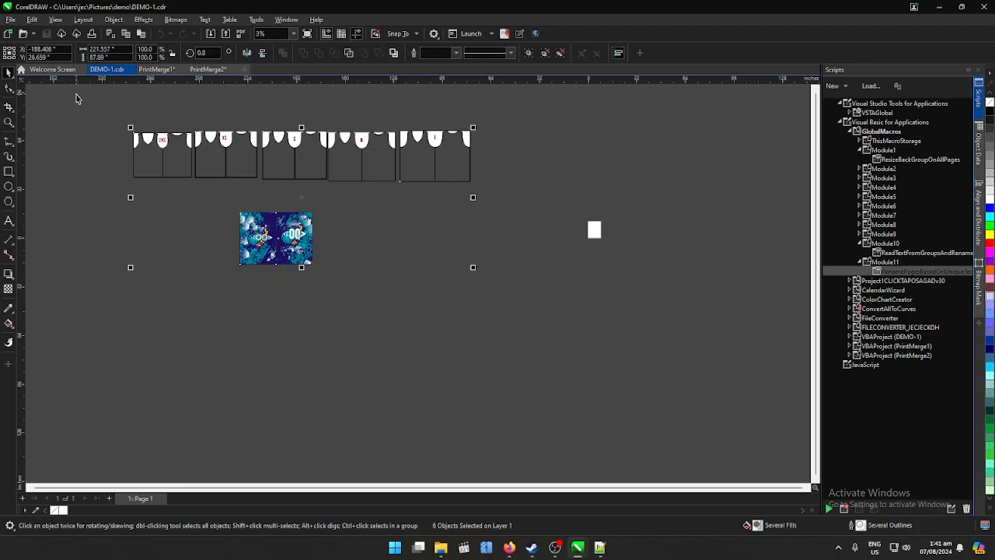
left_click(504, 33)
left_click(524, 288)
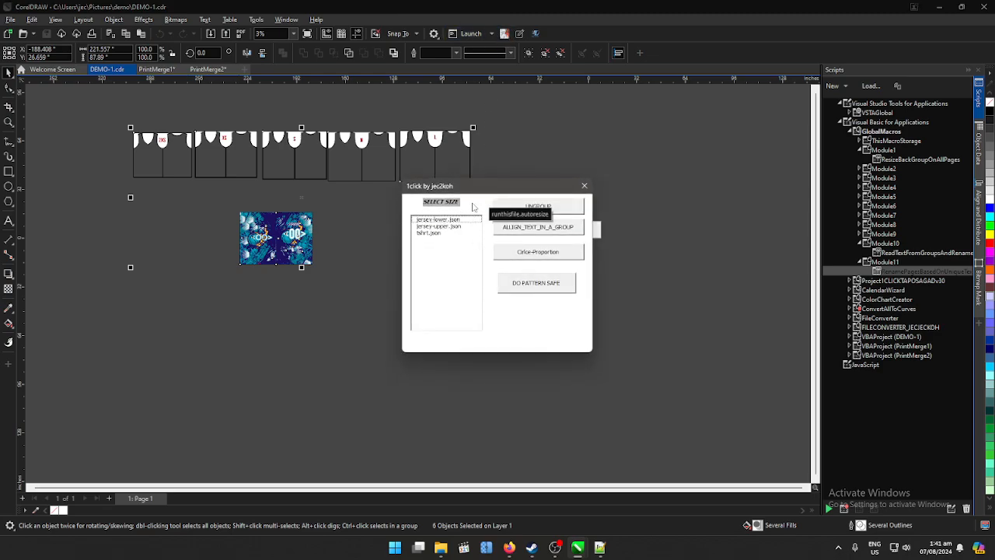
left_click_drag(543, 186, 666, 156)
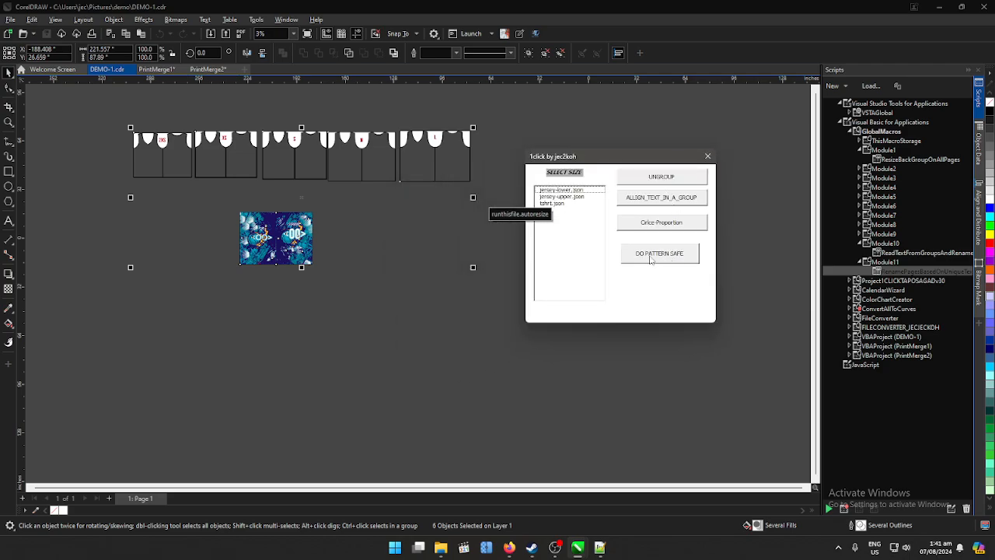
left_click(707, 156)
left_click(522, 142)
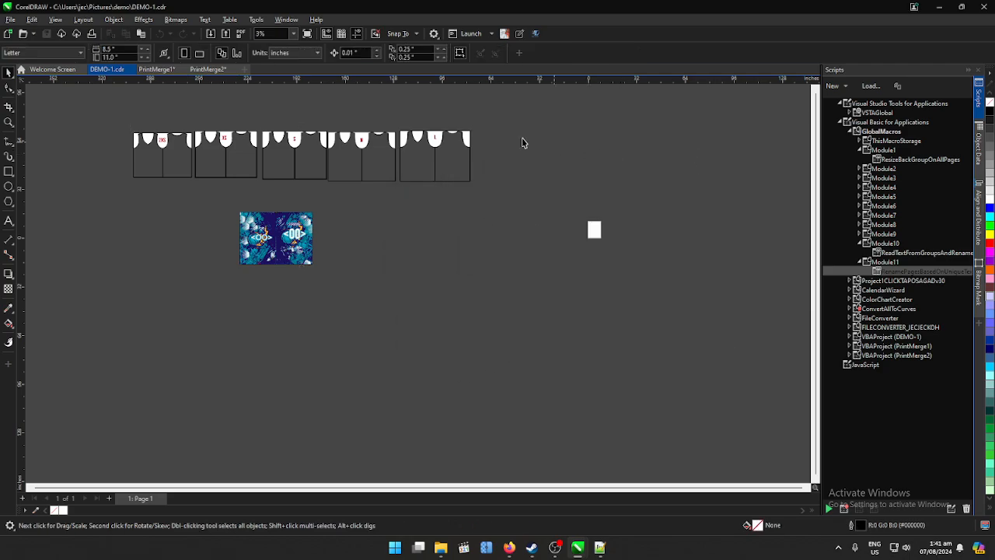
- Create a merged document from the DEMO-1.cdr template with Print Merge
scroll(151, 152, "up", 4)
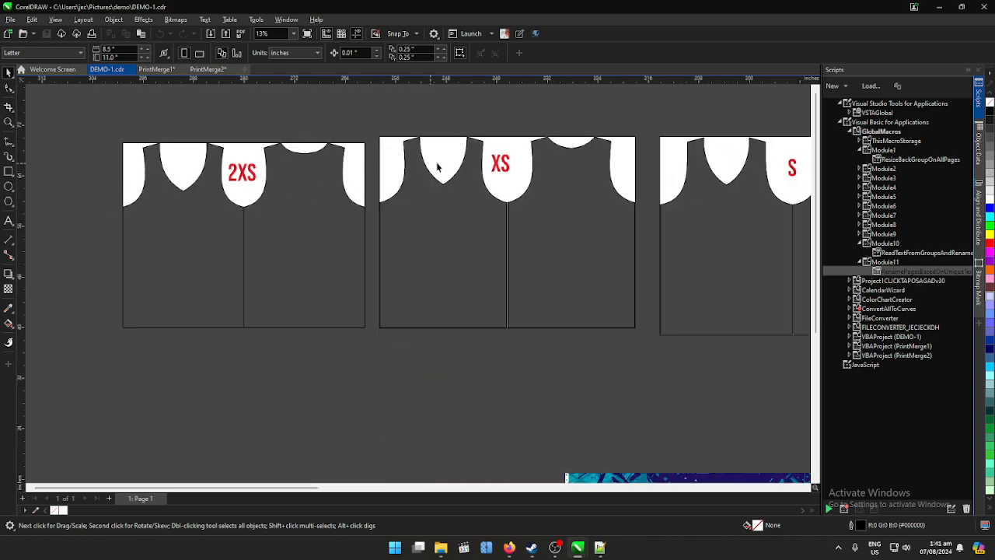
scroll(541, 159, "down", 3)
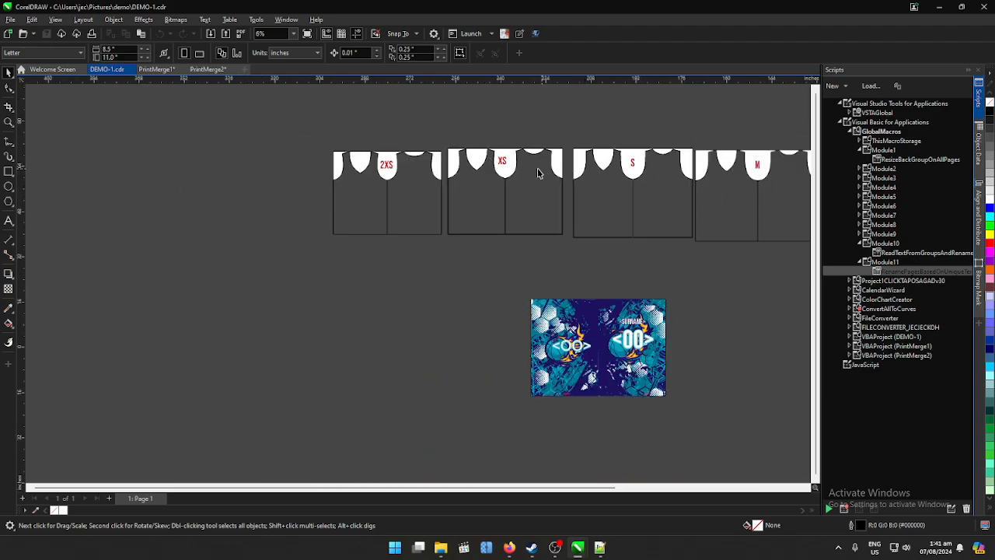
scroll(191, 123, "down", 2)
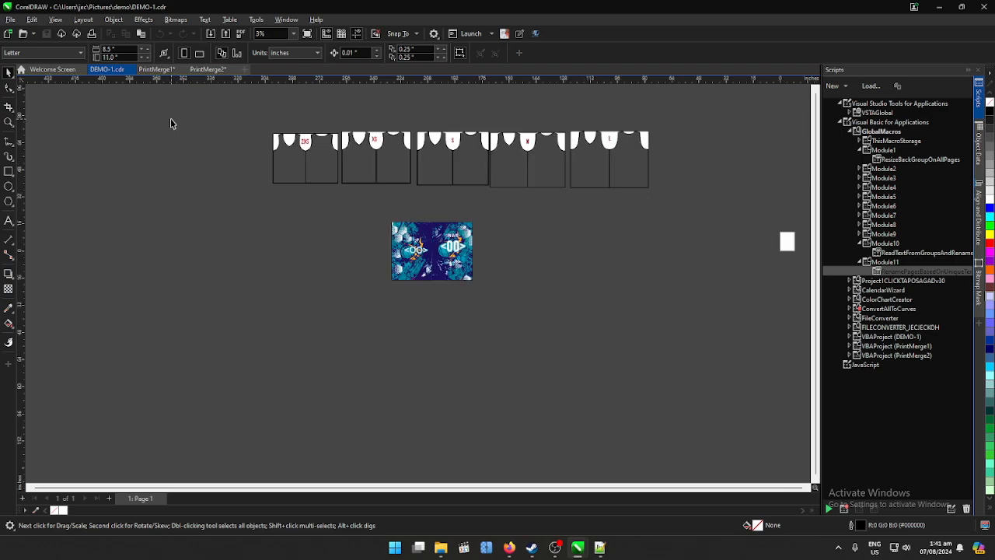
scroll(292, 148, "up", 1)
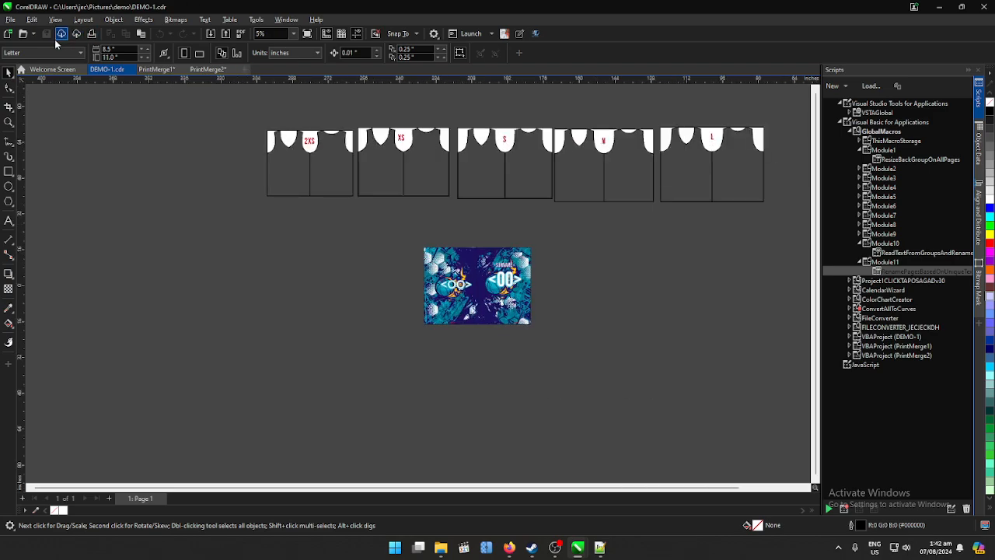
left_click(11, 19)
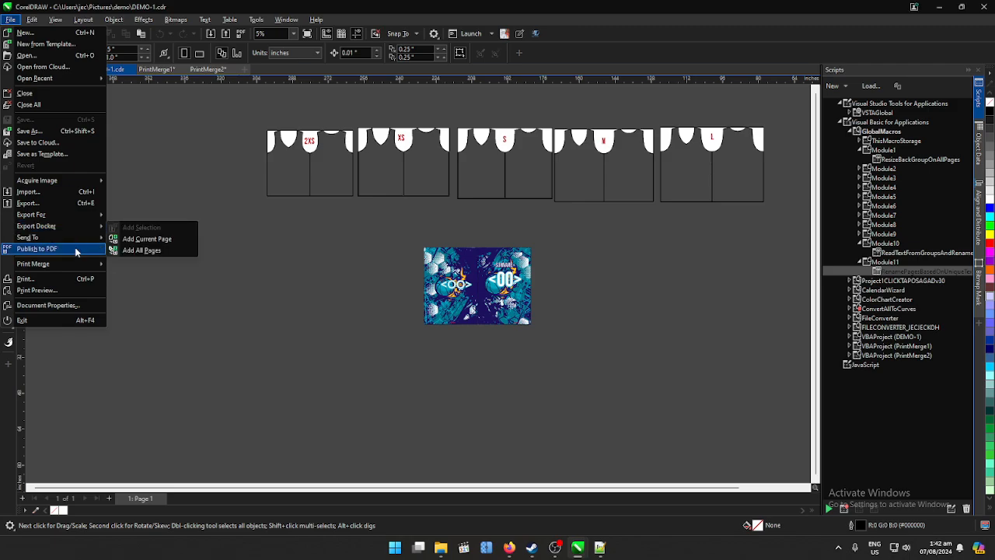
mouse_move(59, 262)
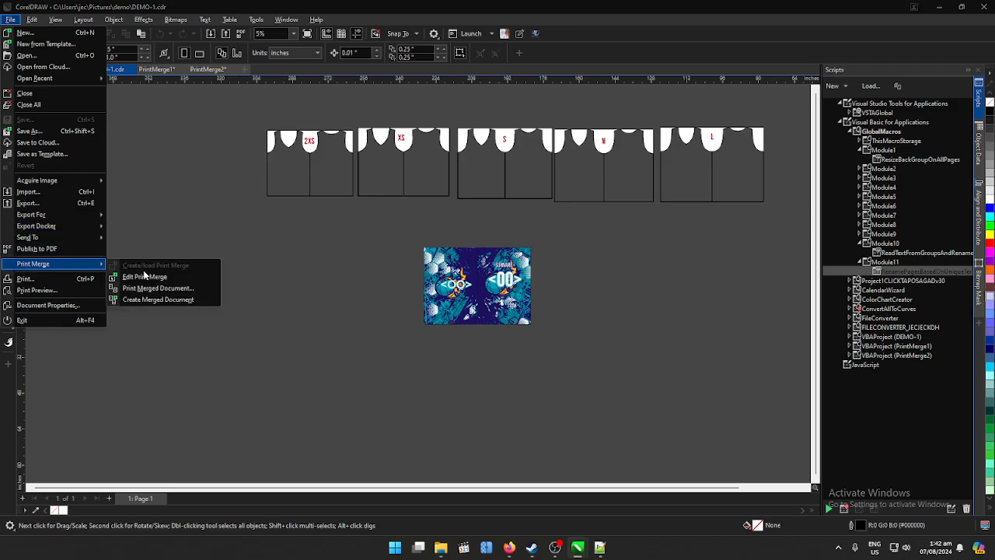
left_click(140, 297)
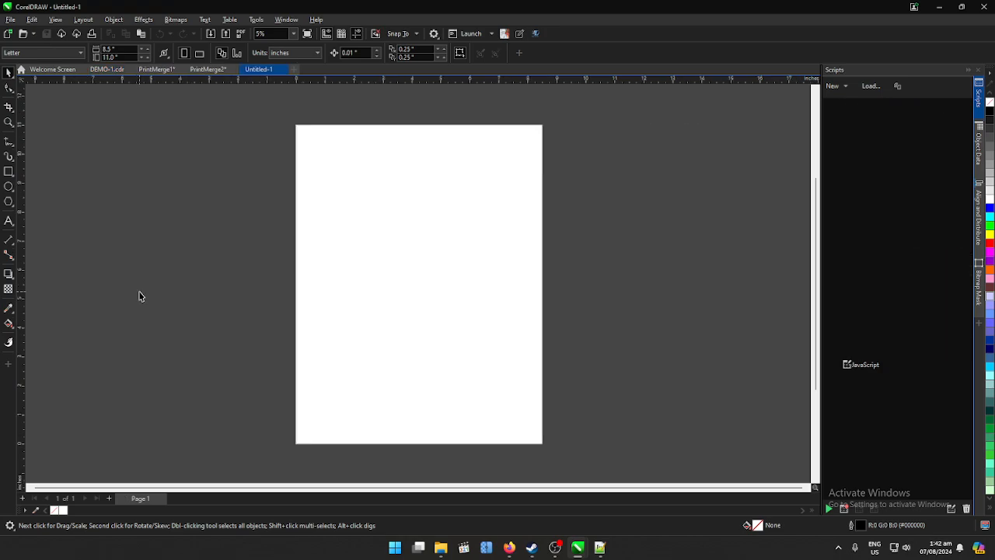
- Check the surname and number on merged pages 2 to 7, ending back on page 1
key("F4")
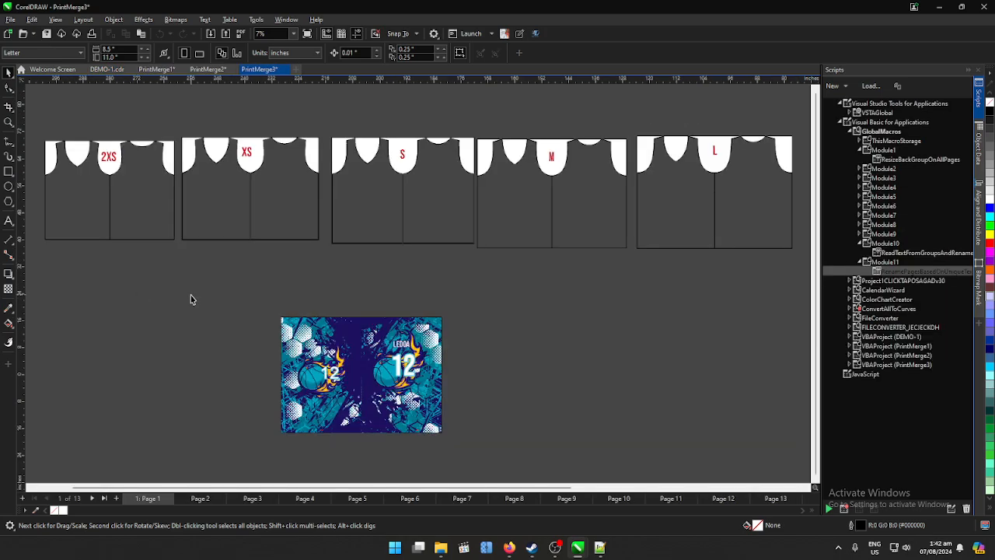
left_click(202, 500)
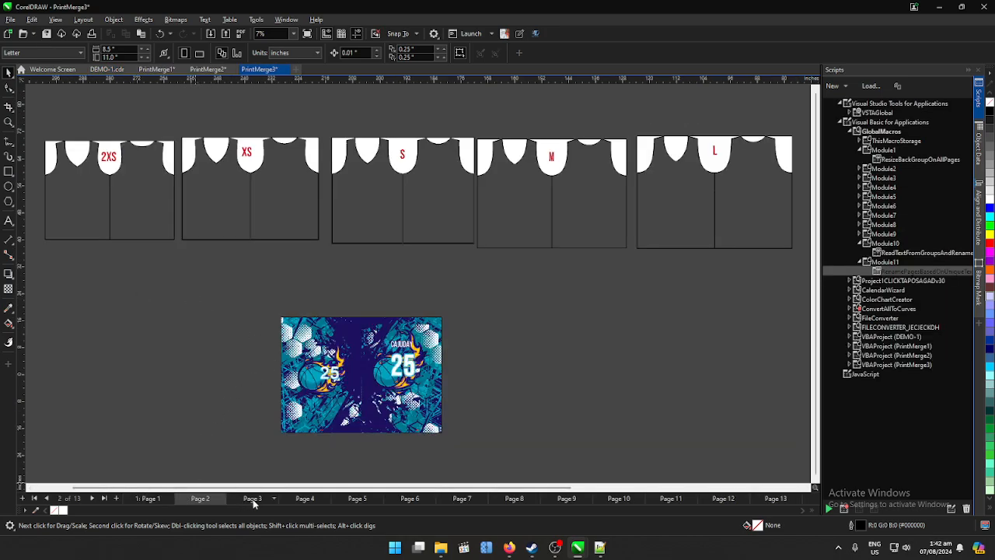
left_click(252, 499)
left_click(303, 499)
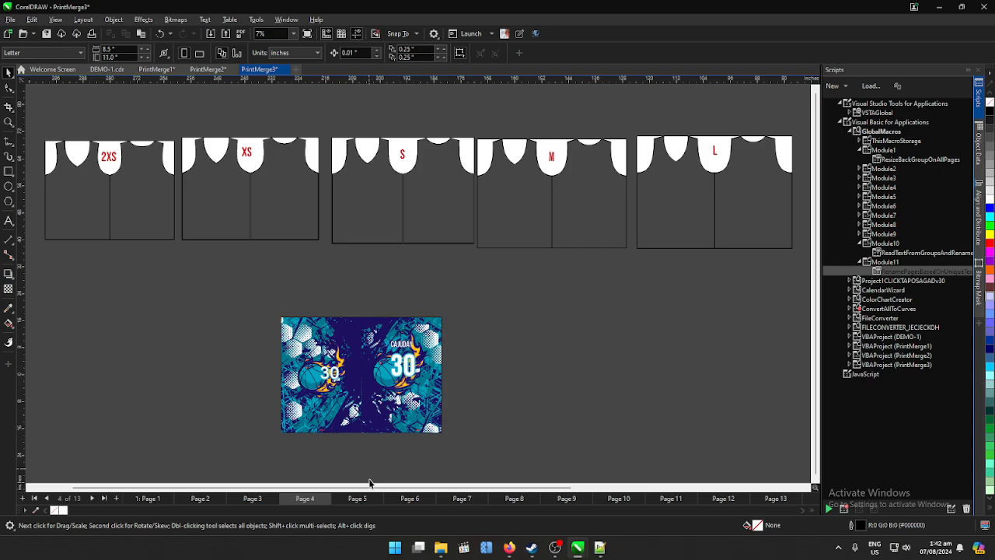
left_click(358, 499)
left_click(415, 497)
left_click(459, 498)
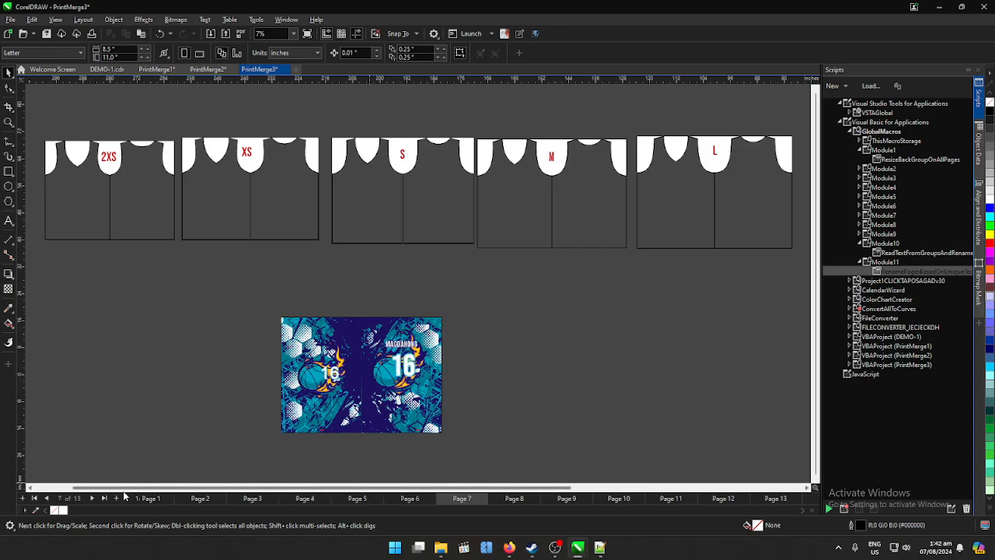
left_click(151, 497)
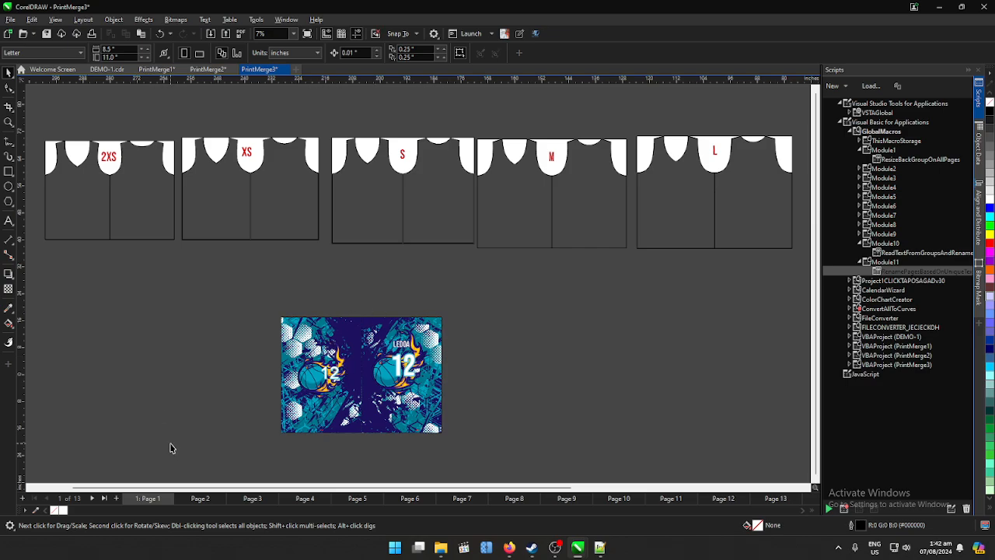
- Run DO PATTERN SAFE from the 1click macro on the merged document, accepting its messages and closing the macro window
left_click(504, 34)
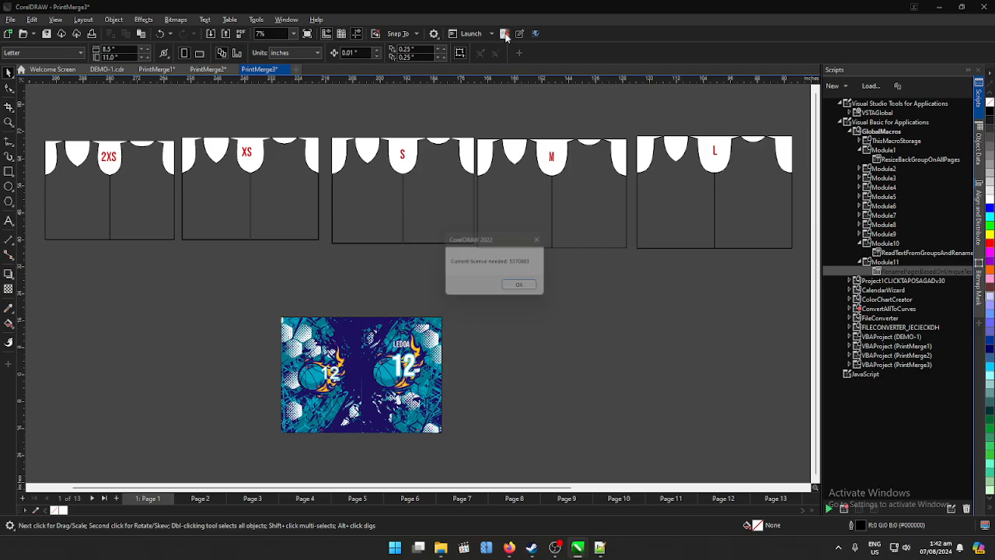
left_click(529, 284)
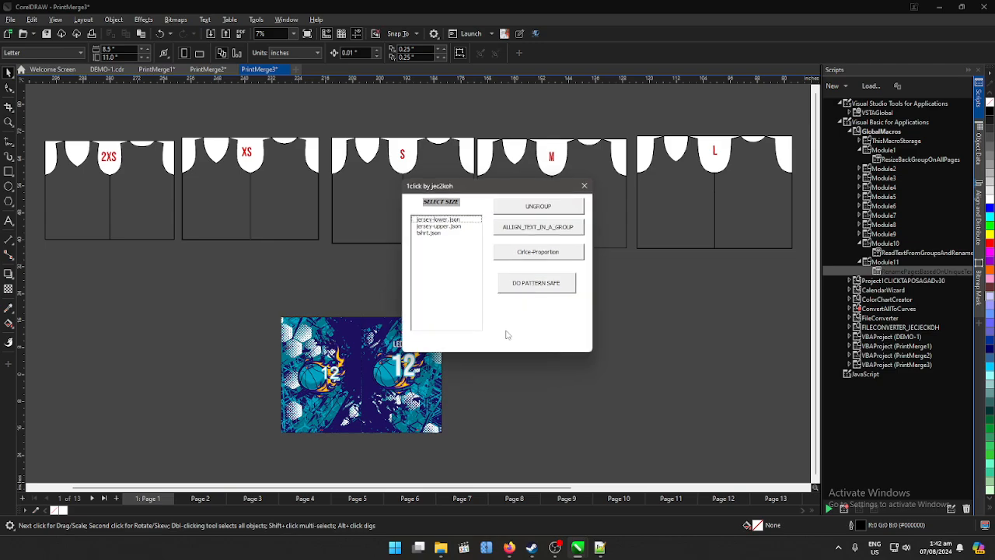
left_click(536, 284)
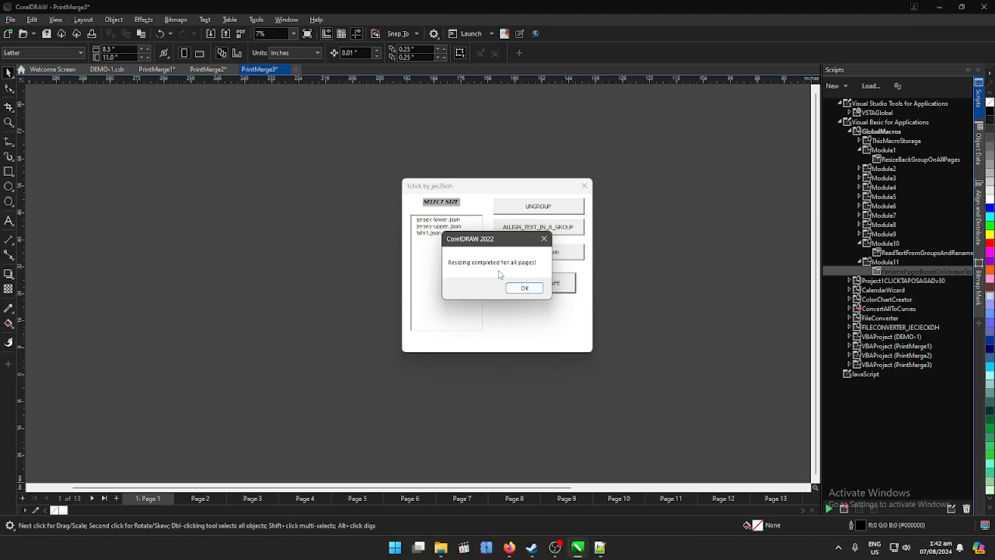
left_click(524, 288)
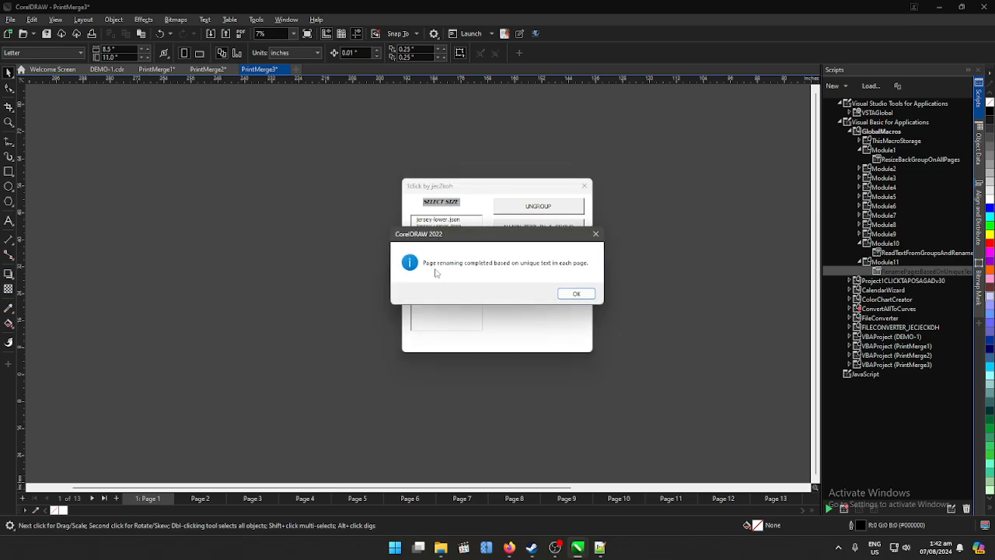
left_click(580, 299)
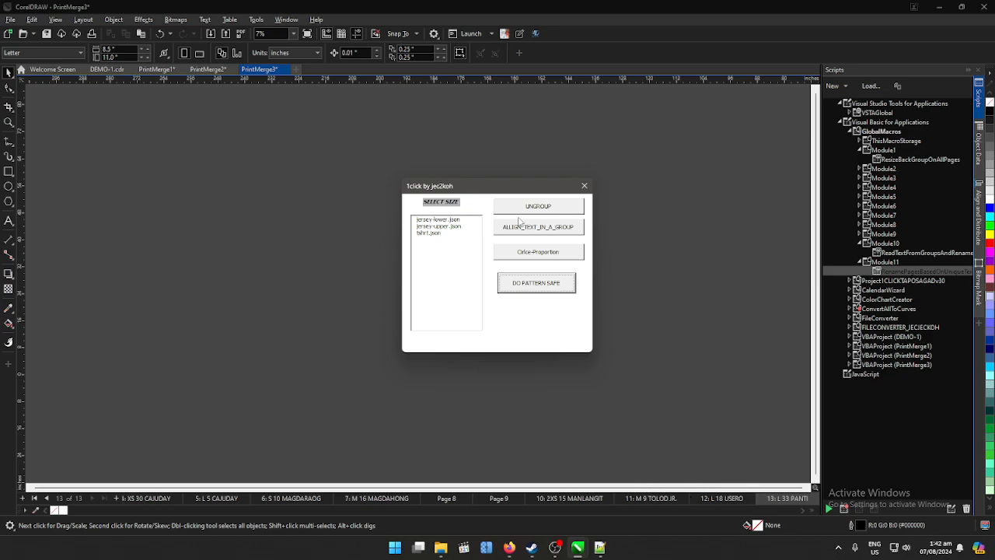
left_click(583, 187)
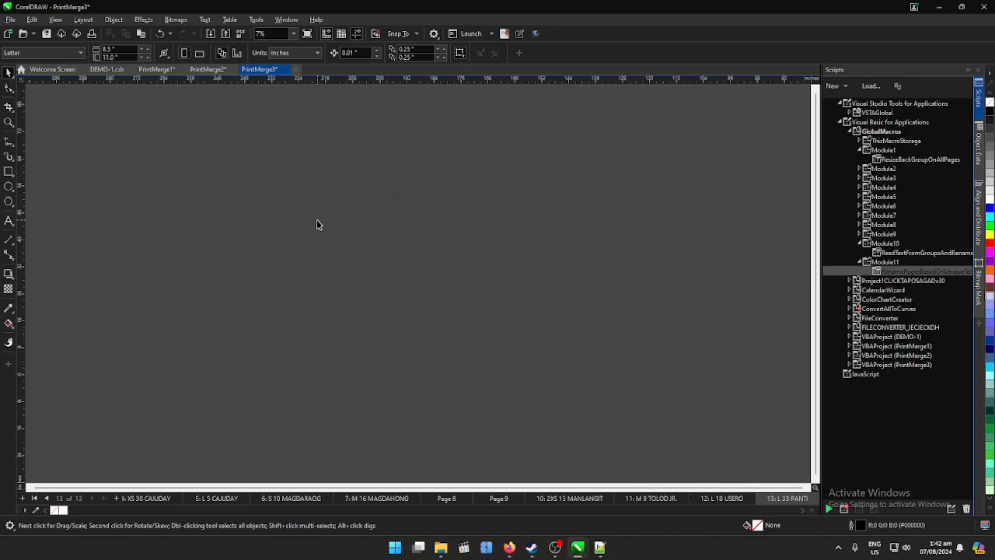
- Review the resized jersey on the last page and on pages 5 to 10, checking size, surname and number
key("F4")
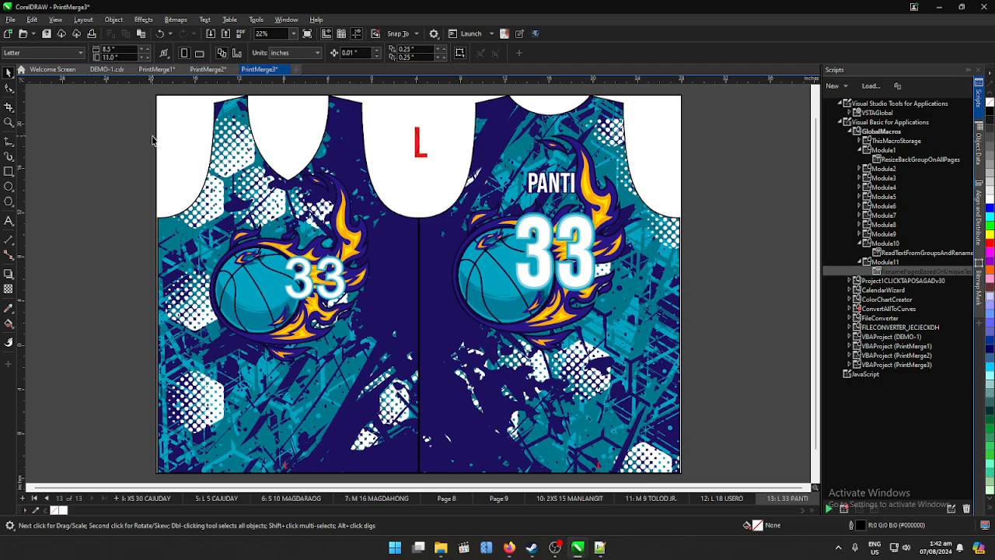
left_click(160, 498)
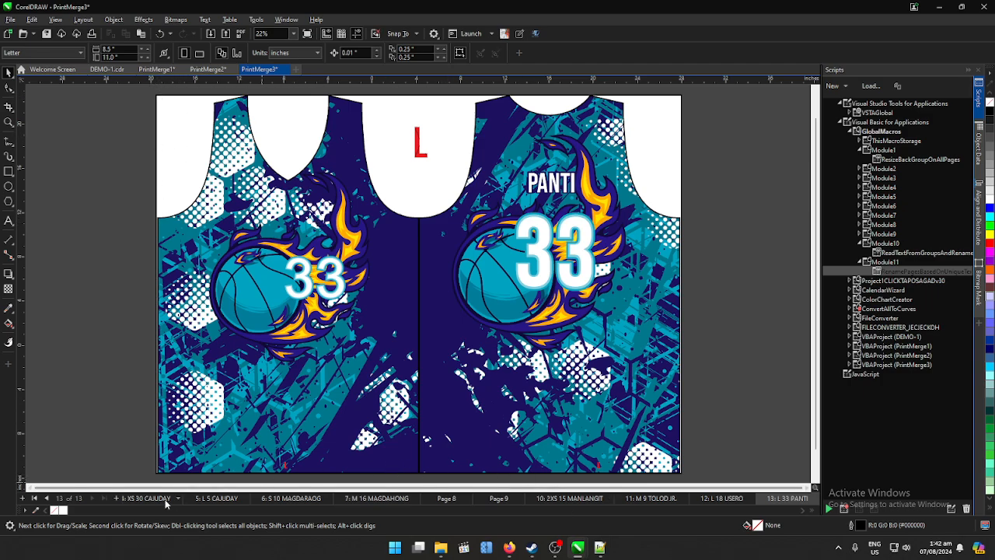
left_click(225, 499)
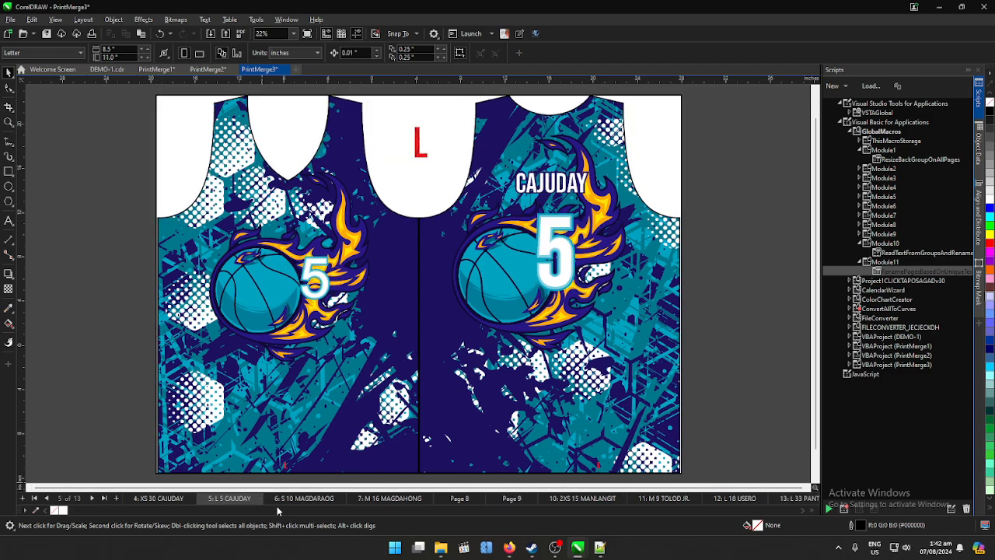
left_click(303, 498)
left_click(391, 498)
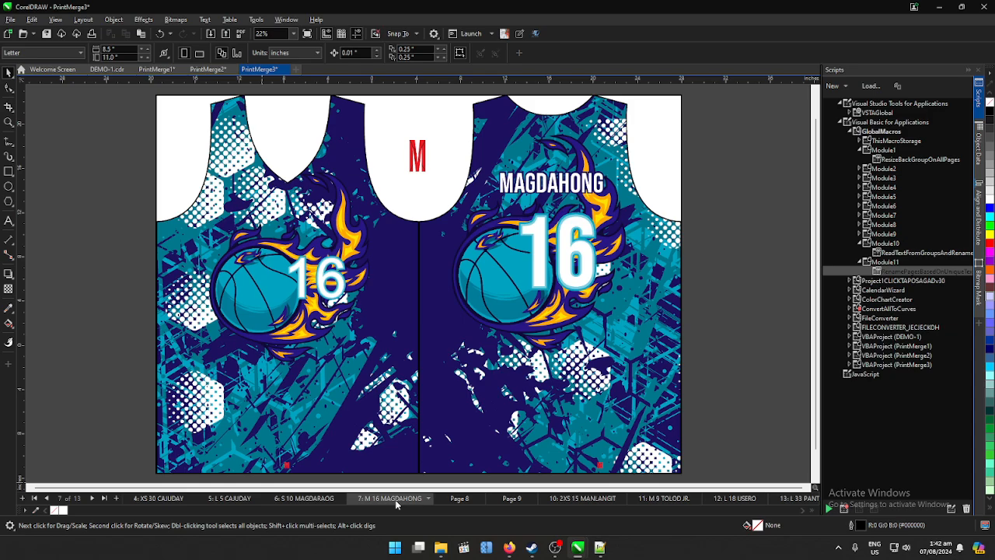
left_click(463, 499)
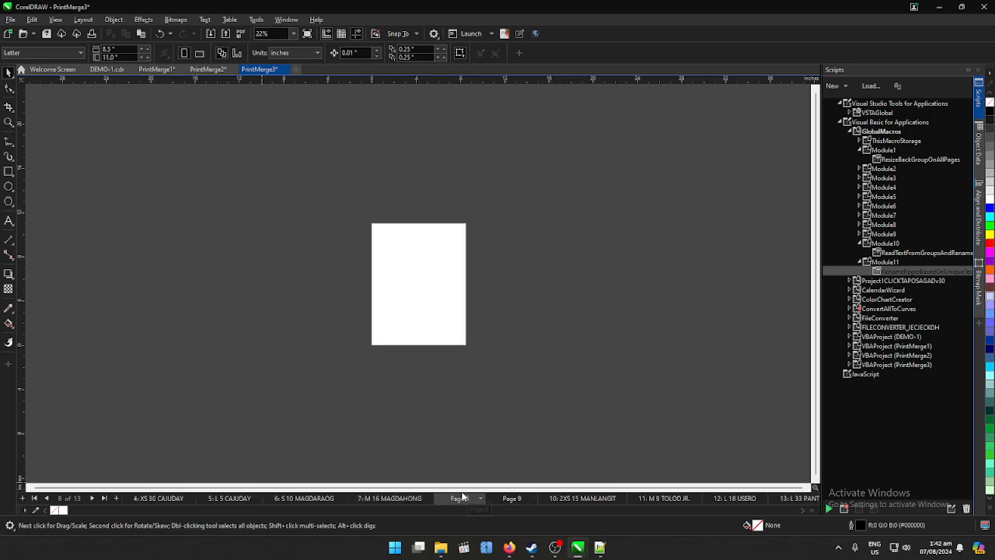
left_click(509, 499)
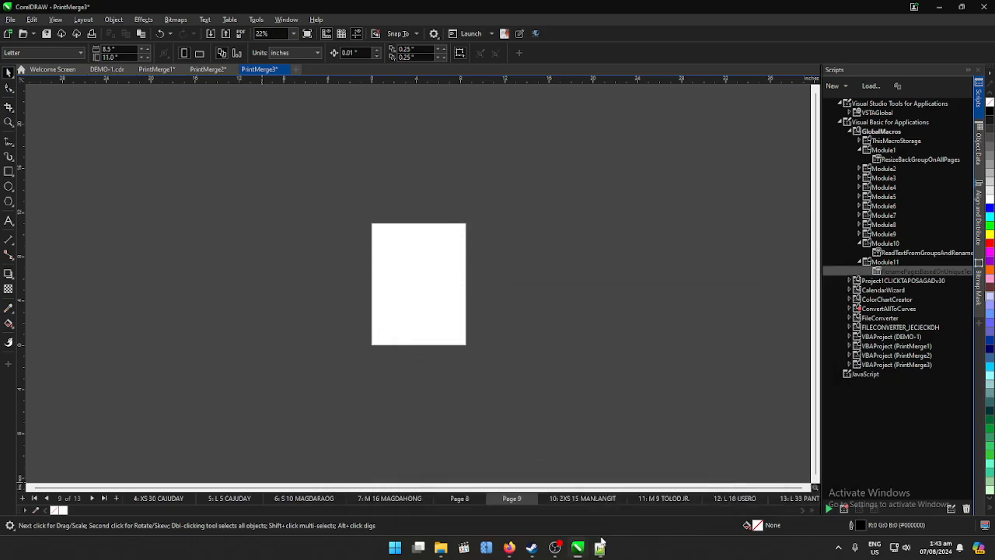
left_click(589, 498)
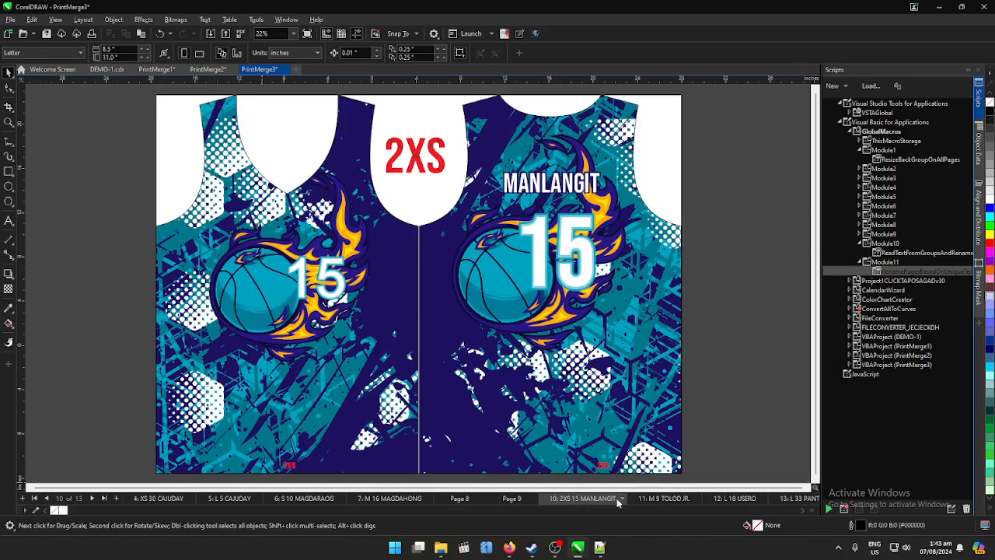
- Review the resized jerseys on pages 11 to 13, checking size, surname and number
left_click(657, 502)
left_click(733, 502)
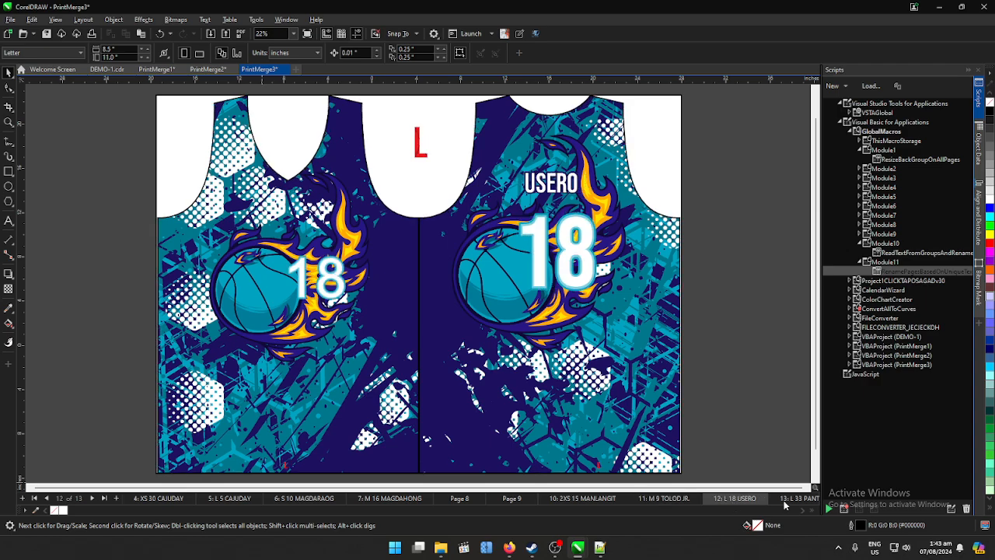
left_click(793, 503)
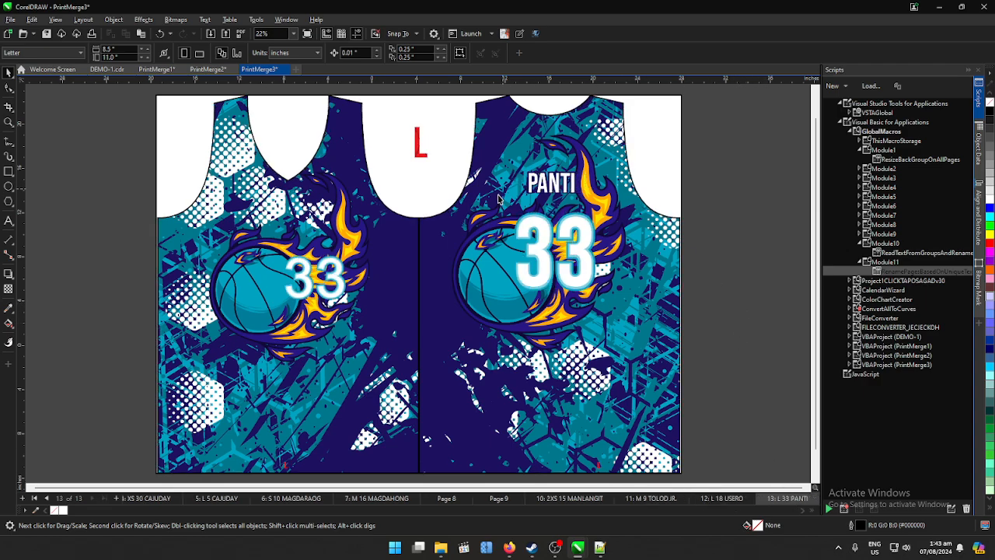
- Save the merged document as PrintMerge3.cdr in a new folder named DEMO2 inside the demo folder
left_click(11, 19)
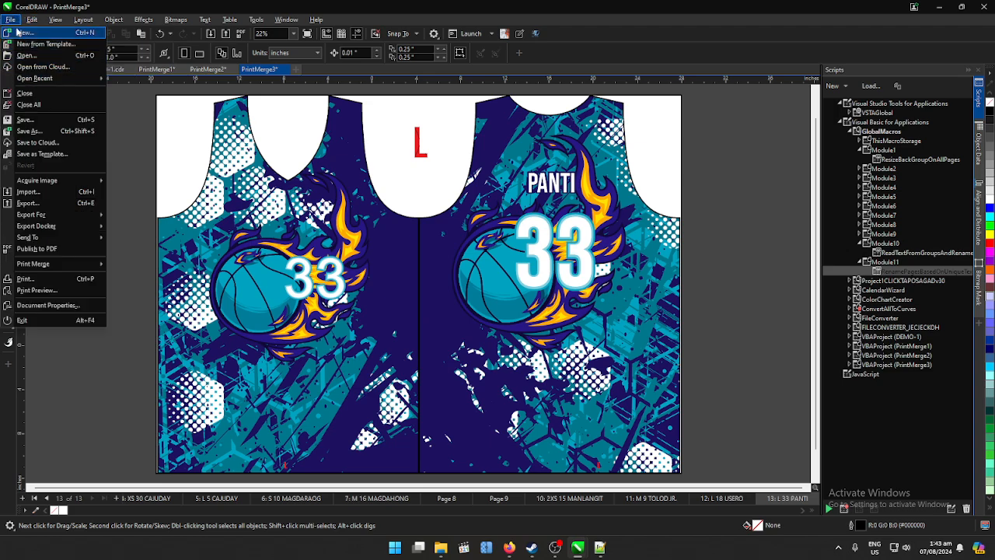
left_click(43, 133)
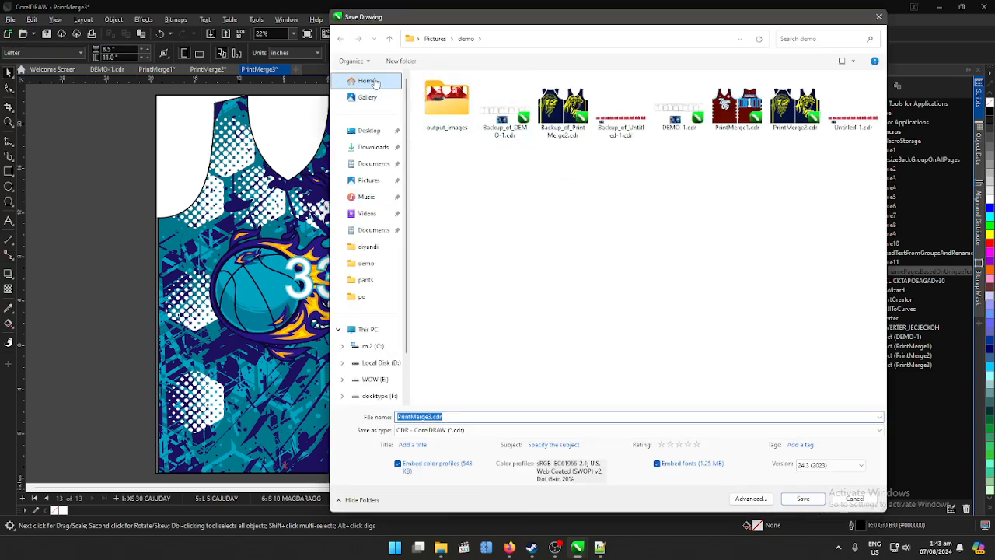
left_click(401, 60)
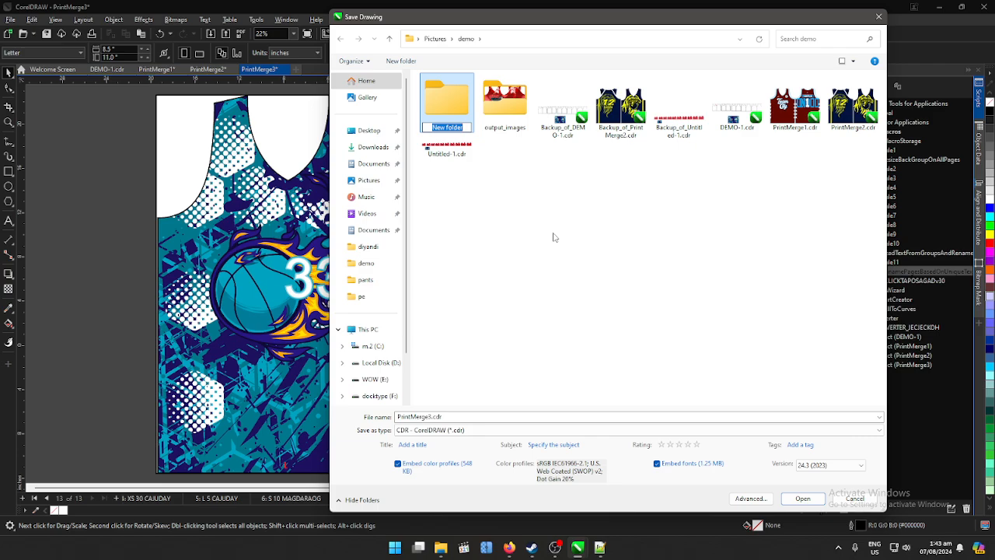
type("DEMO2")
left_click(544, 247)
double_click(440, 98)
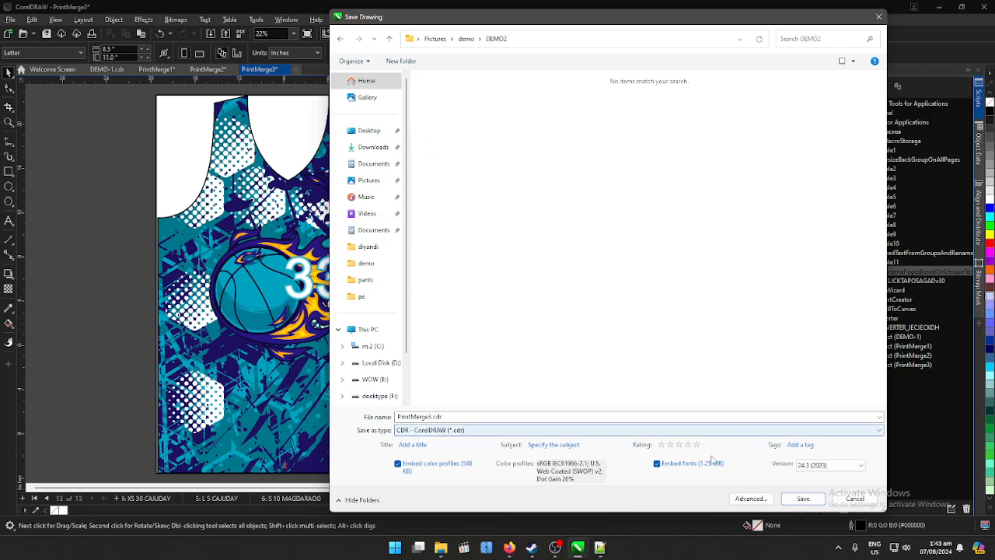
left_click(802, 498)
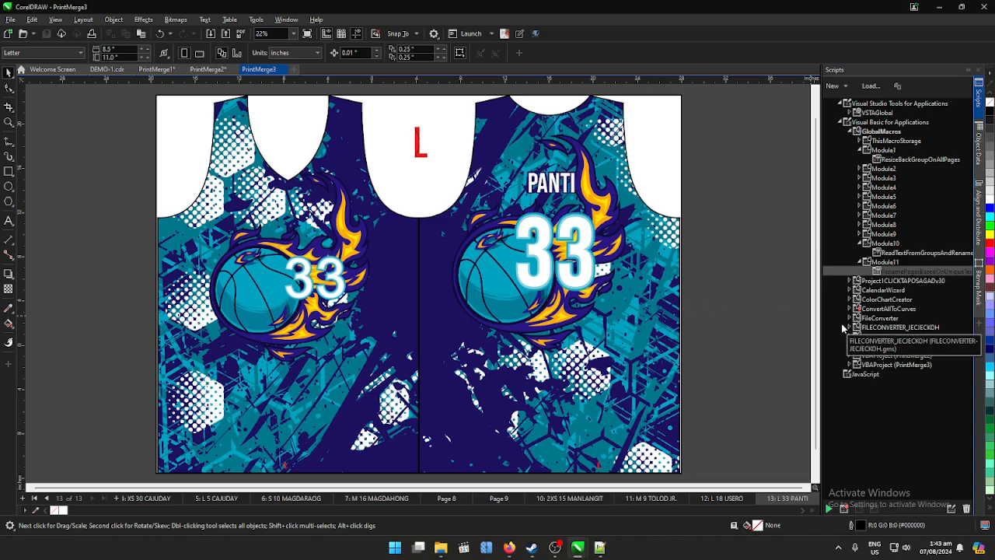
- Delete the empty pages 9 and 8 from the merged document and save the file
left_click(496, 500)
right_click(519, 500)
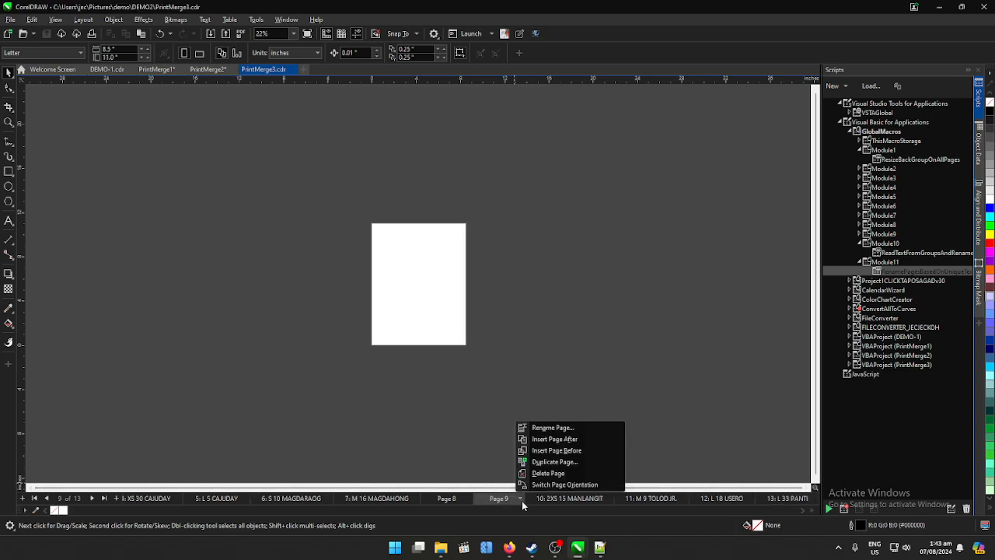
left_click(548, 473)
right_click(467, 500)
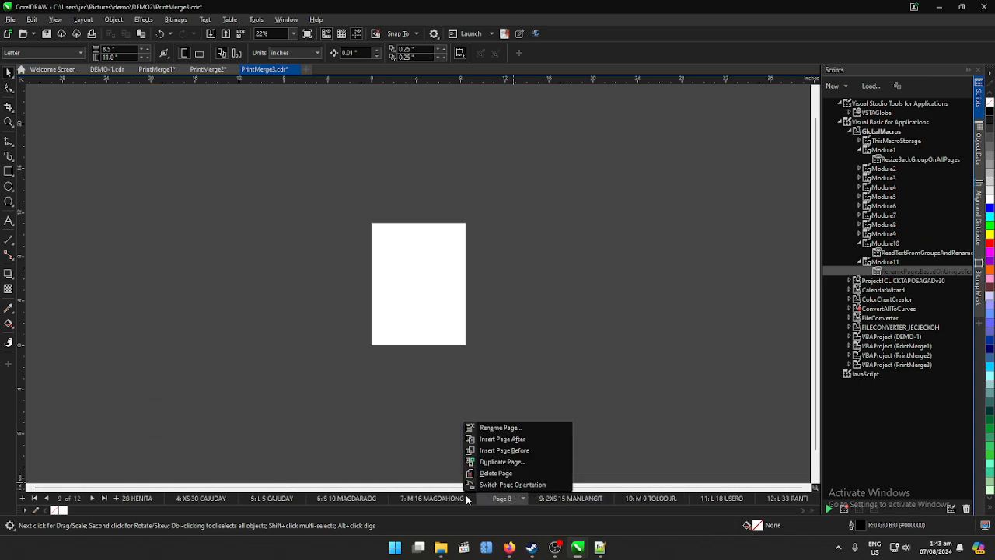
left_click(478, 473)
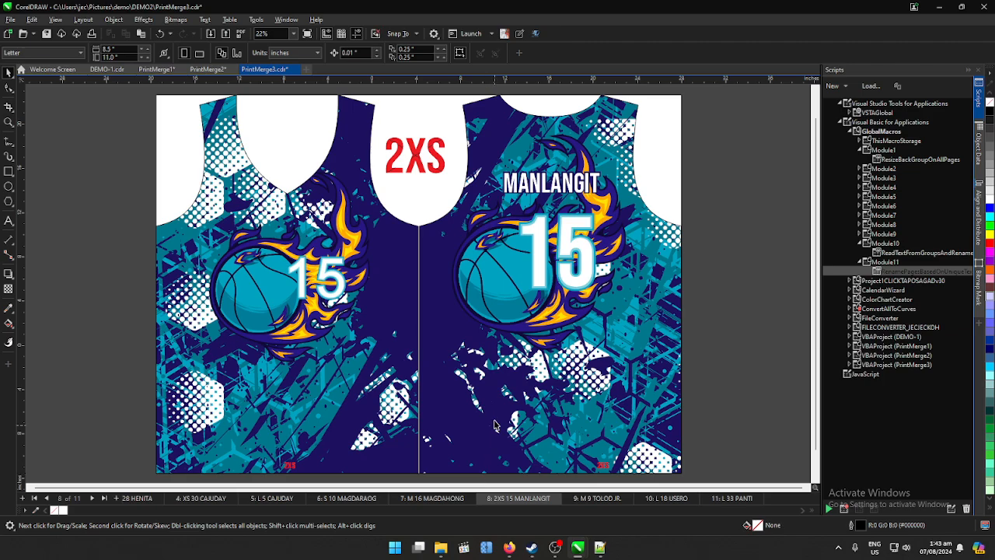
key("ctrl+s")
left_click(852, 327)
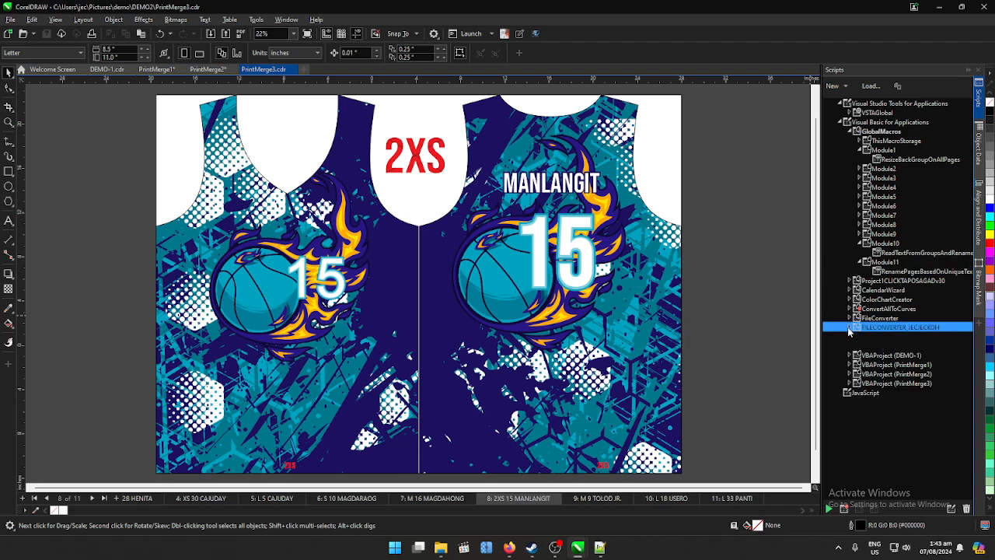
left_click(861, 347)
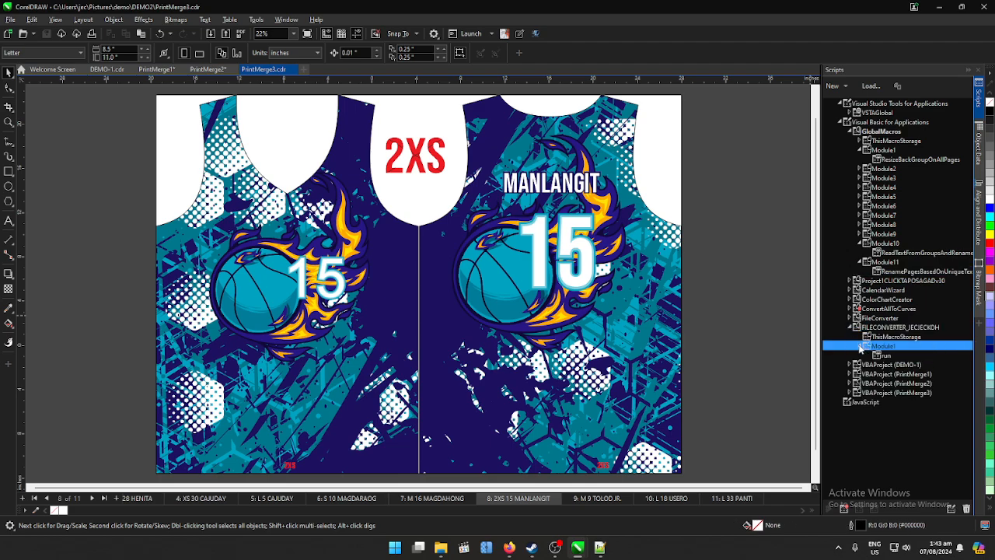
double_click(886, 356)
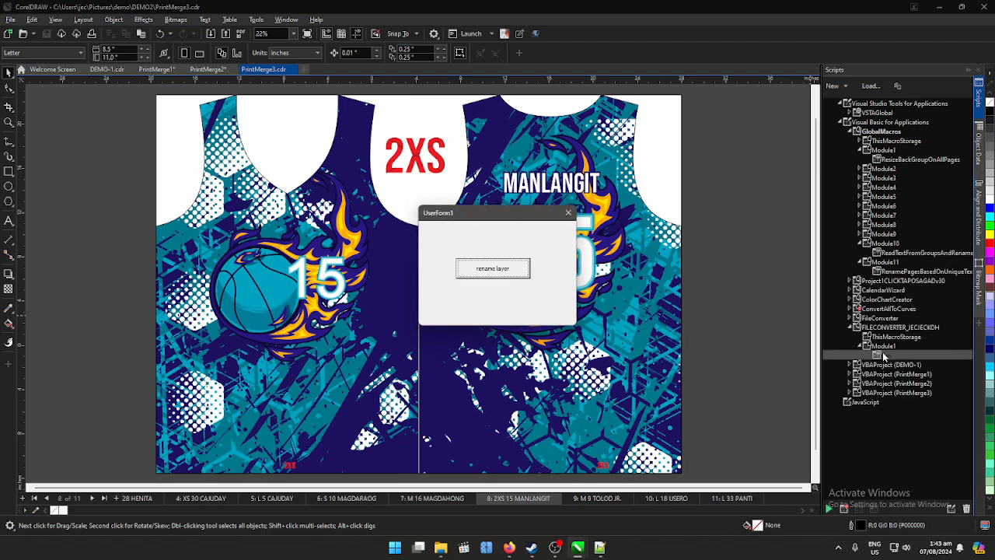
left_click(569, 213)
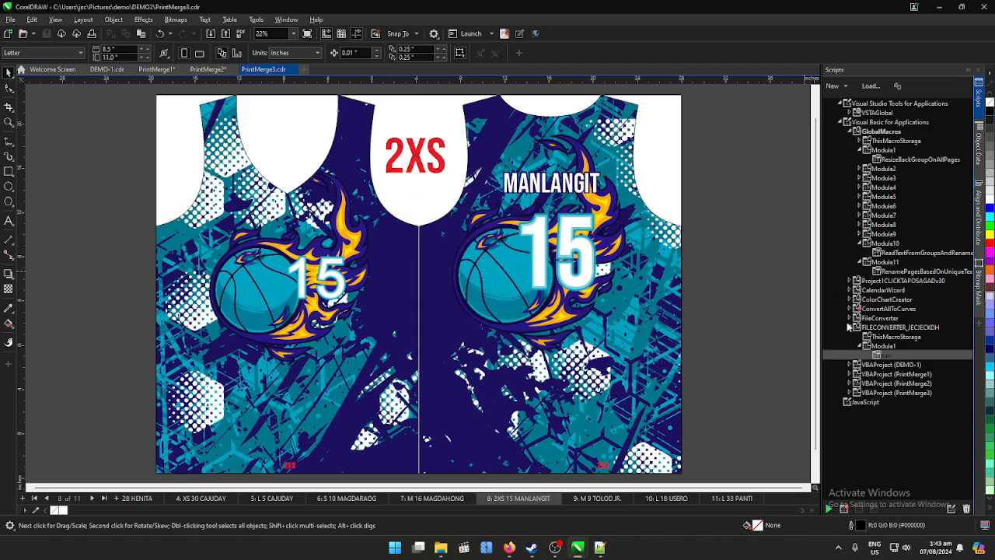
- Run the Start macro from the Converter module of the FileConverter project
left_click(850, 318)
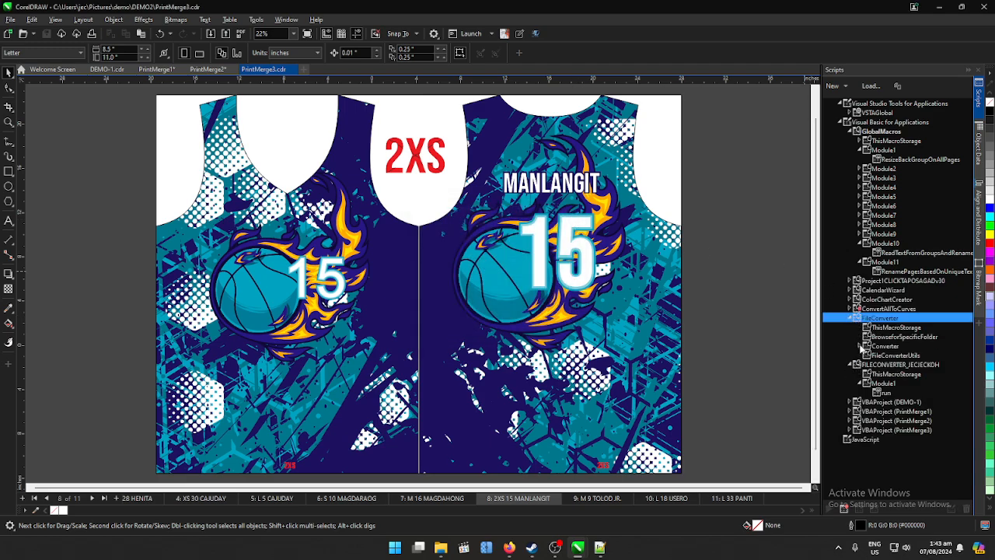
left_click(861, 347)
double_click(889, 356)
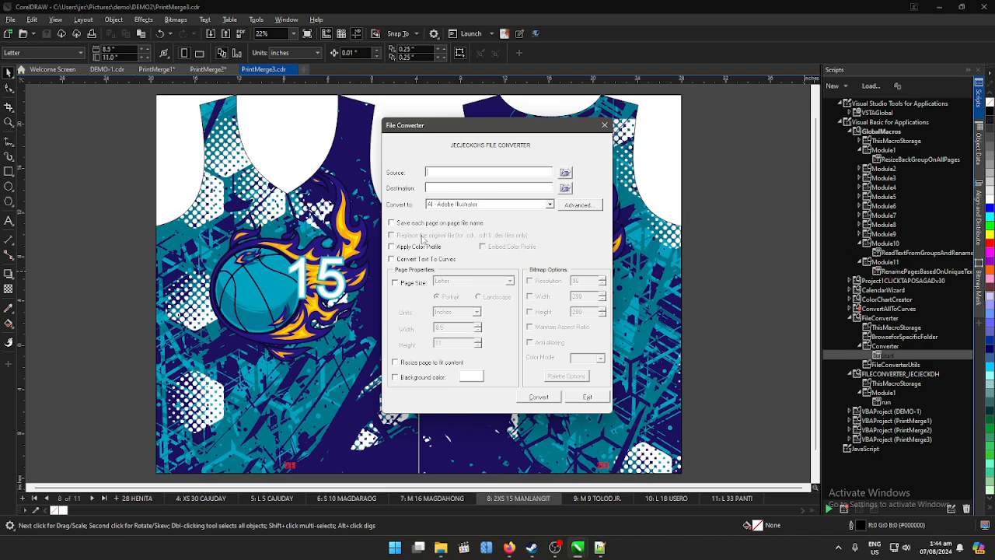
- Set the converter's source folder to DEMO2 under Pictures\demo
left_click(566, 173)
left_click(575, 147)
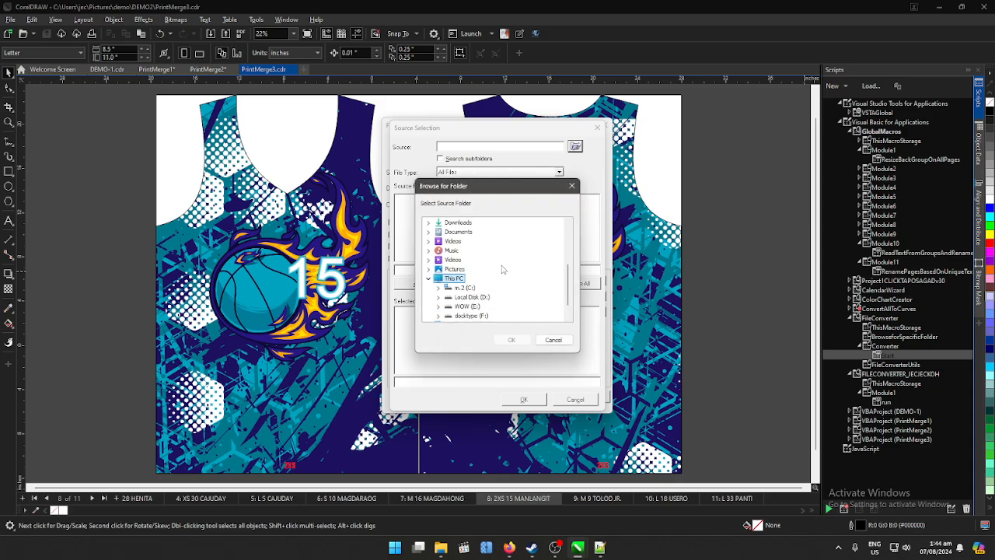
scroll(493, 302, "down", 1)
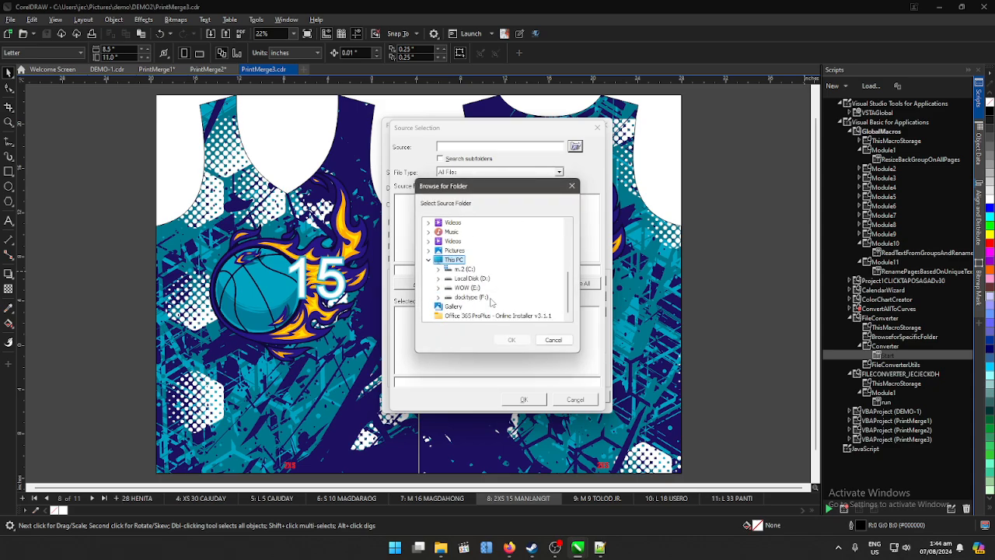
left_click(438, 297)
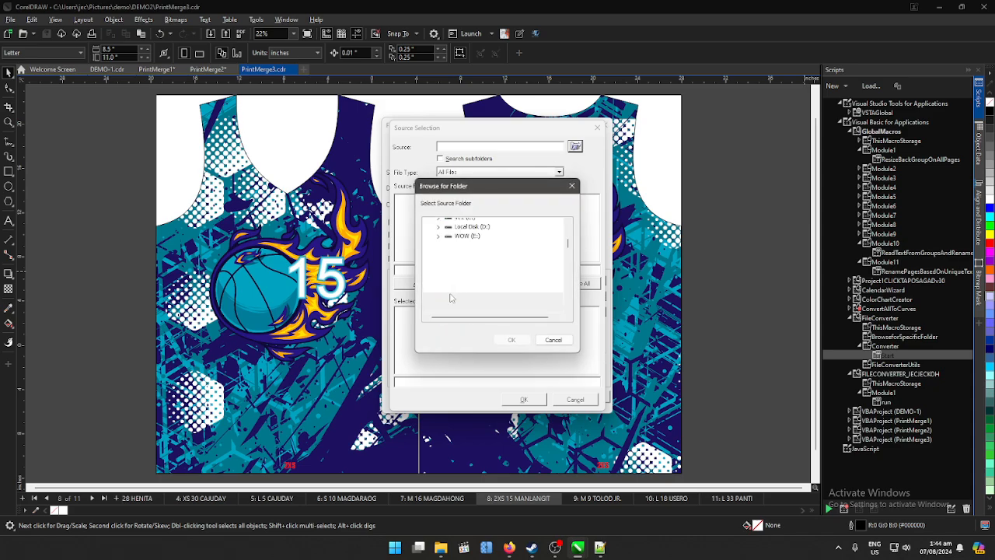
scroll(476, 252, "up", 3)
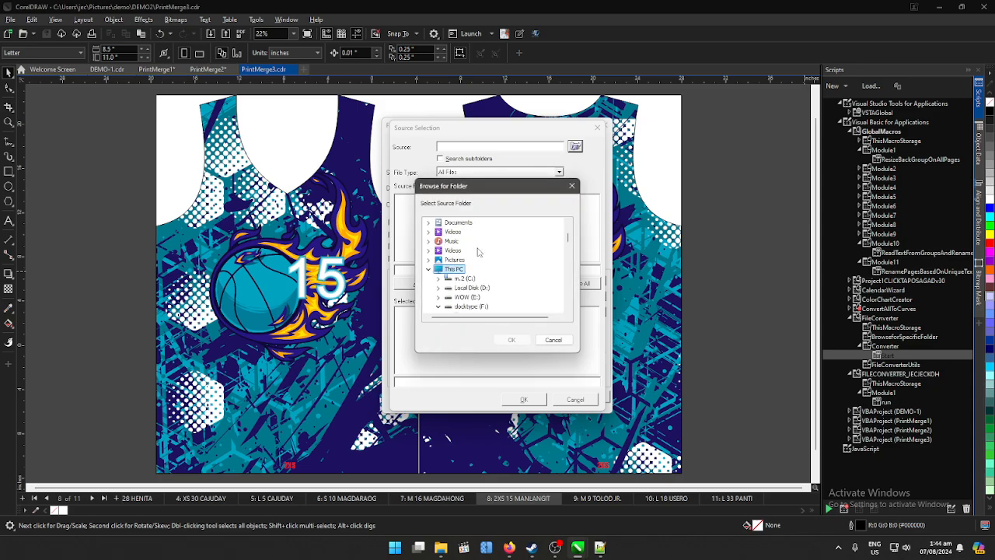
left_click(429, 261)
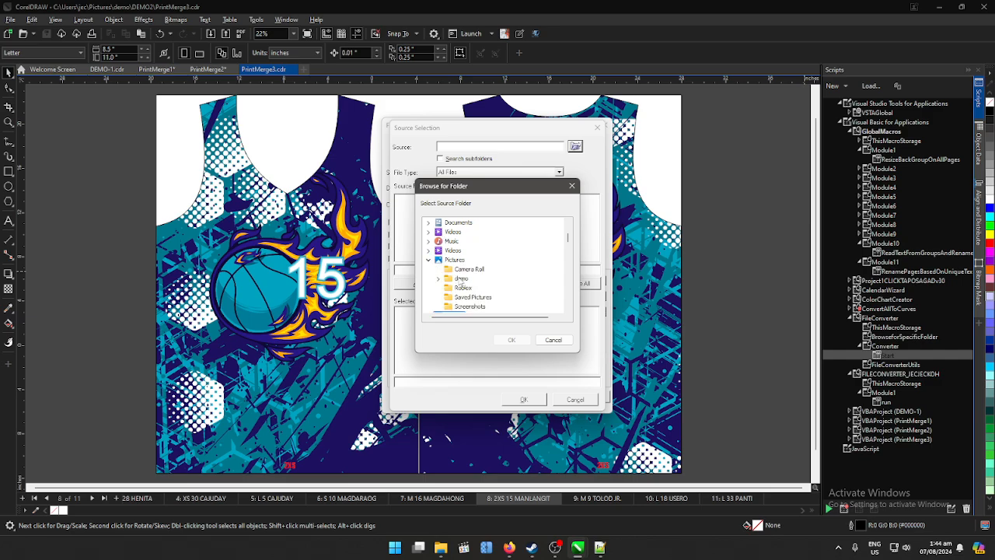
left_click(439, 278)
left_click(474, 288)
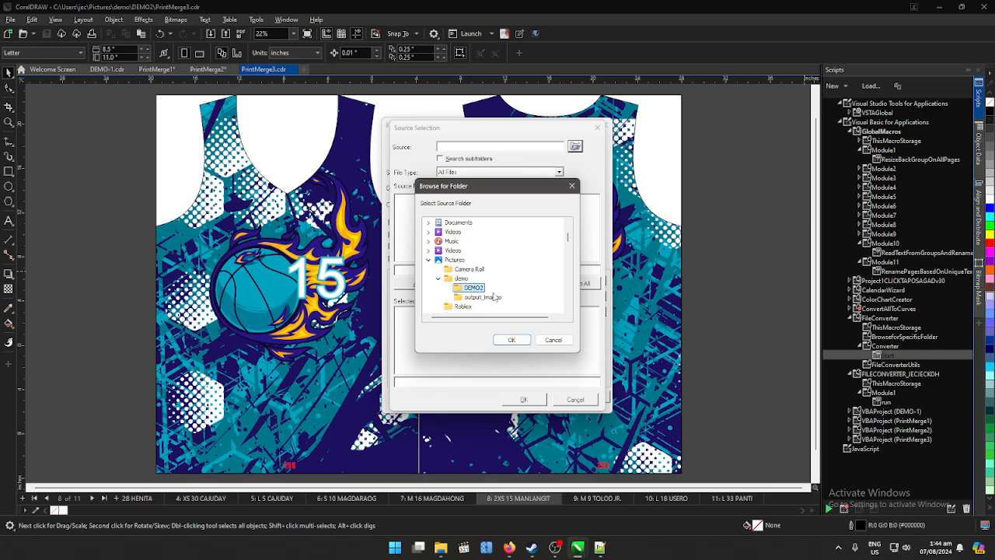
left_click(512, 339)
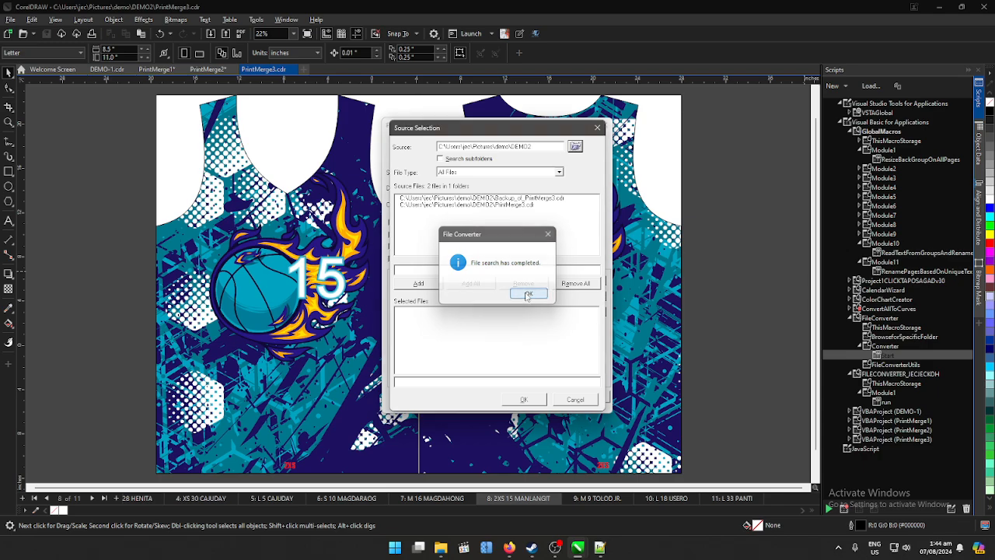
- Accept the file search message and add PrintMerge3.cdr as the only file selected for conversion
left_click(528, 295)
left_click(515, 205)
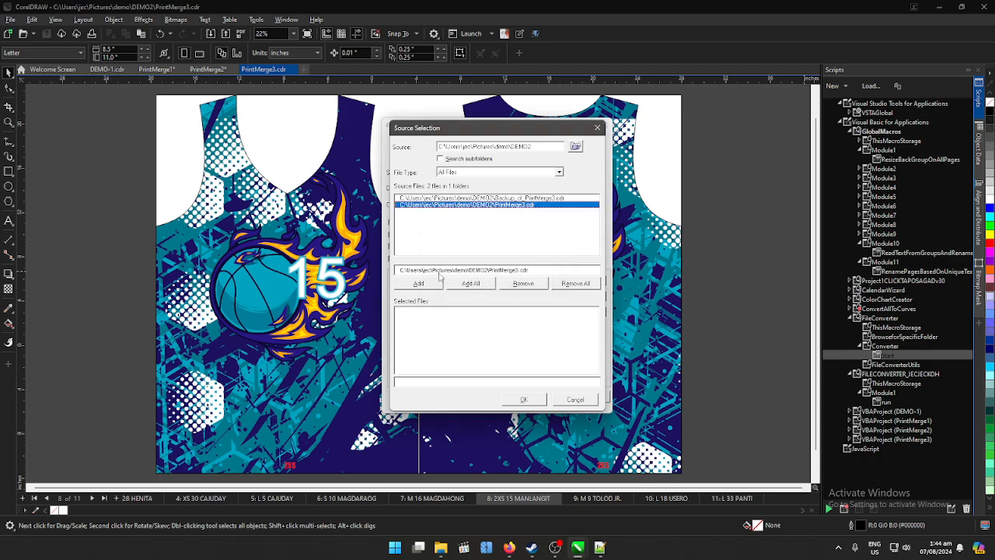
left_click(535, 398)
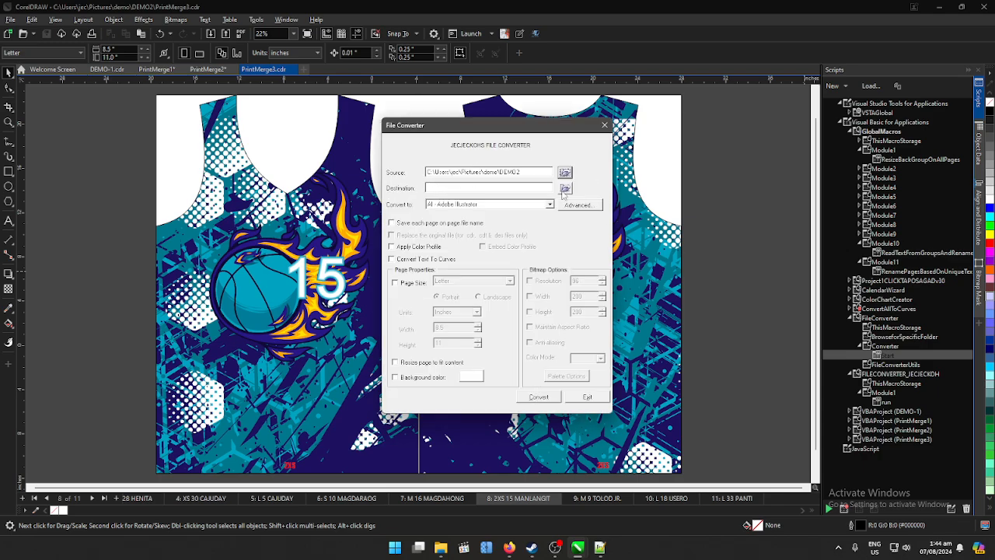
- Set the converter's destination folder to DEMO2 under Pictures\demo
left_click(565, 189)
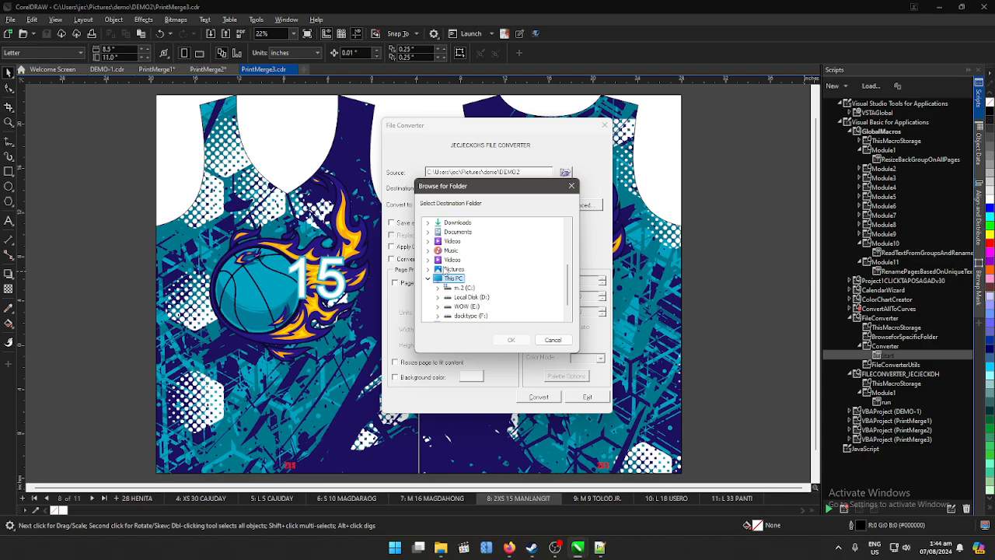
left_click(427, 269)
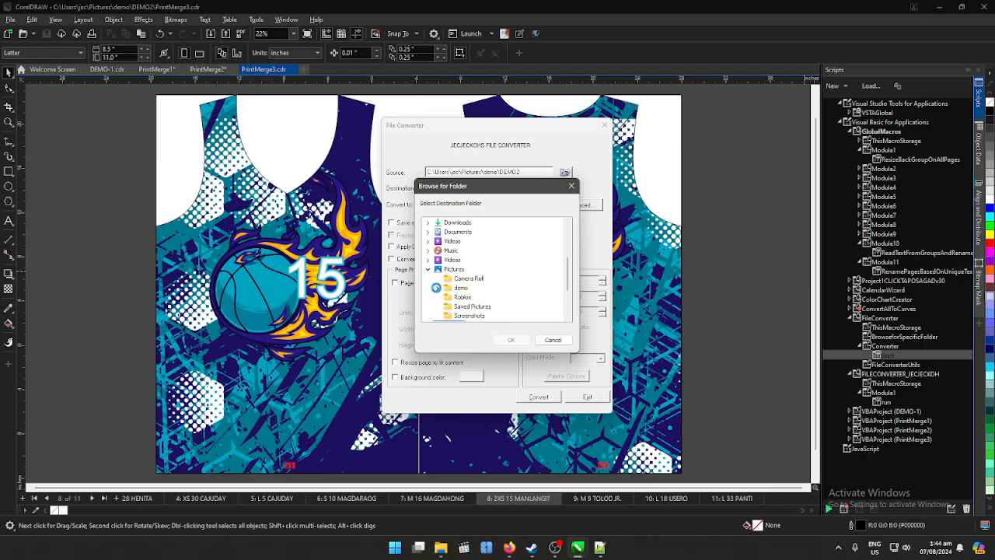
left_click(459, 288)
left_click(471, 297)
left_click(511, 340)
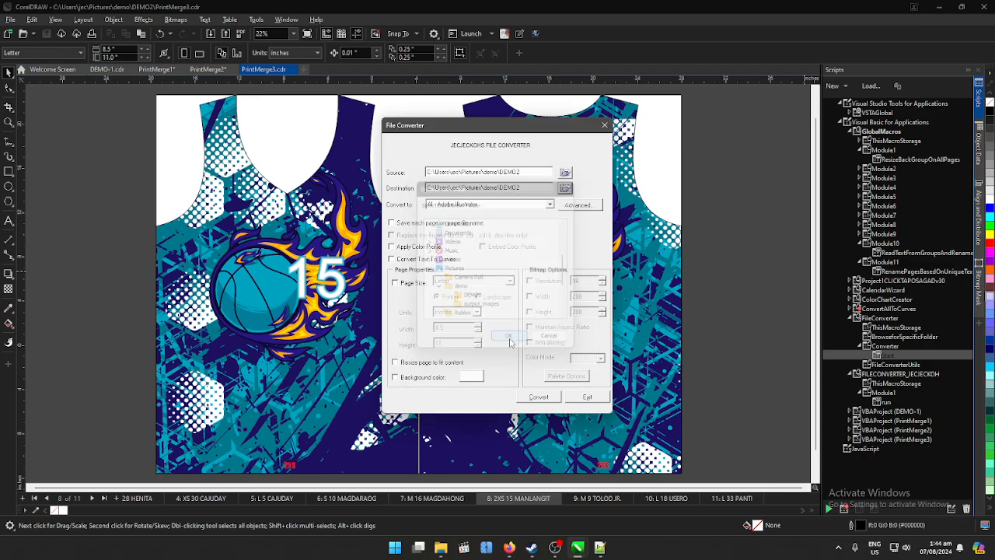
- Choose JPG - JPEG Bitmaps as the output format, save each page on its page file name, and apply the color profile
left_click(550, 204)
scroll(553, 241, "down", 1)
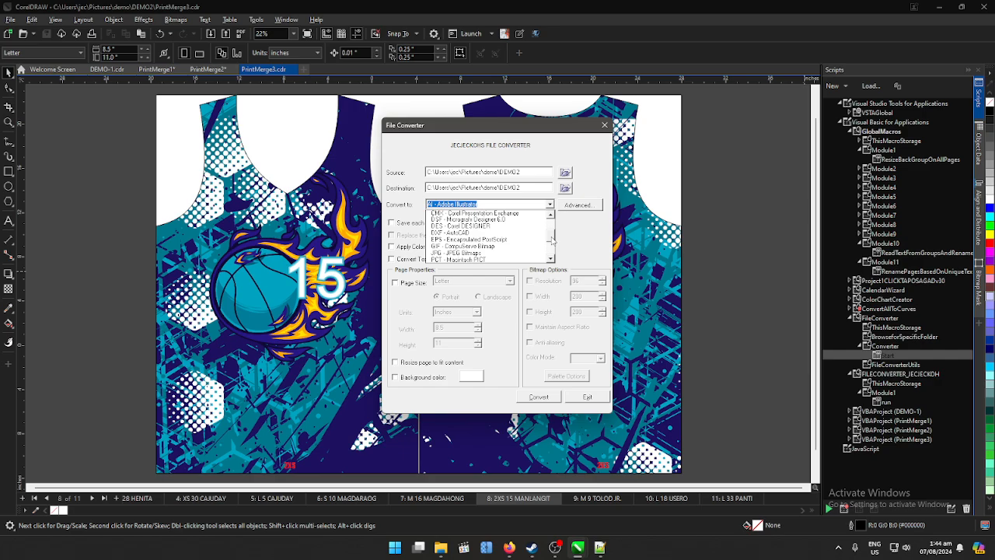
left_click(480, 252)
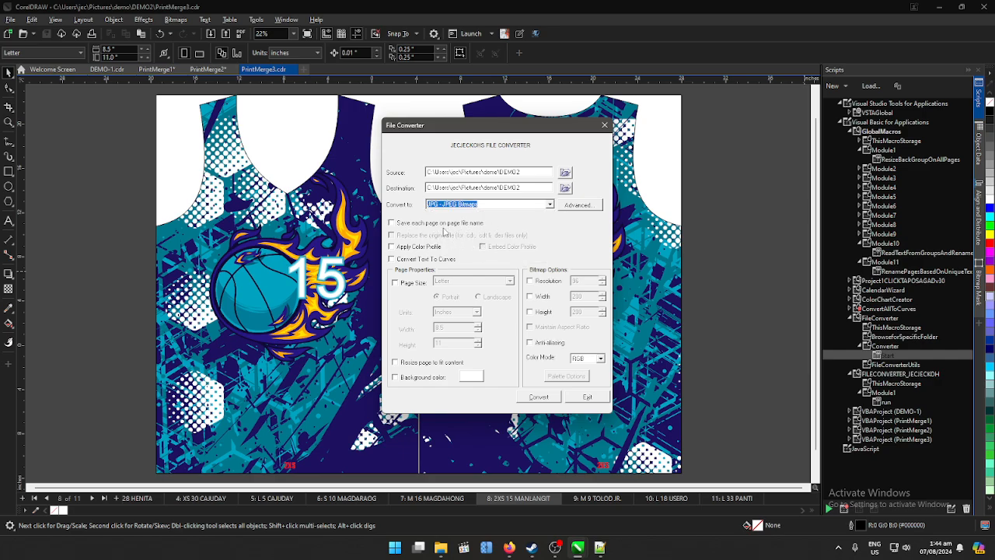
left_click(425, 225)
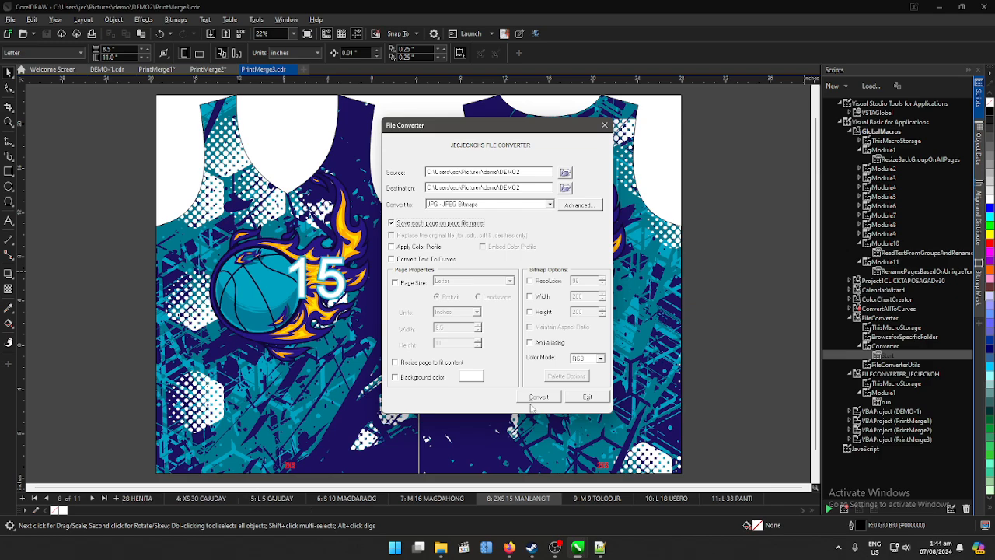
left_click(399, 248)
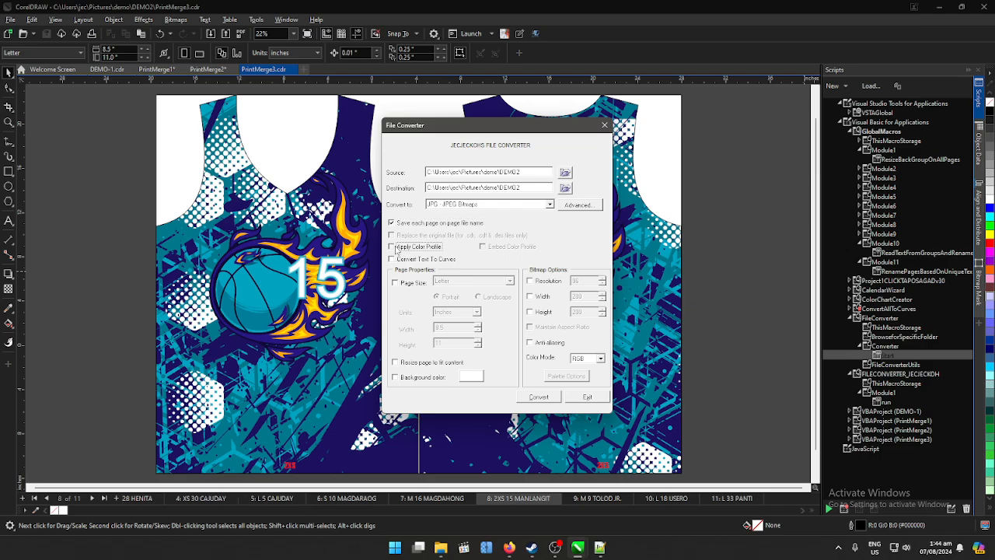
- Enable a bitmap resolution of 100 and start the file conversion
left_click(544, 281)
type("100")
left_click(542, 398)
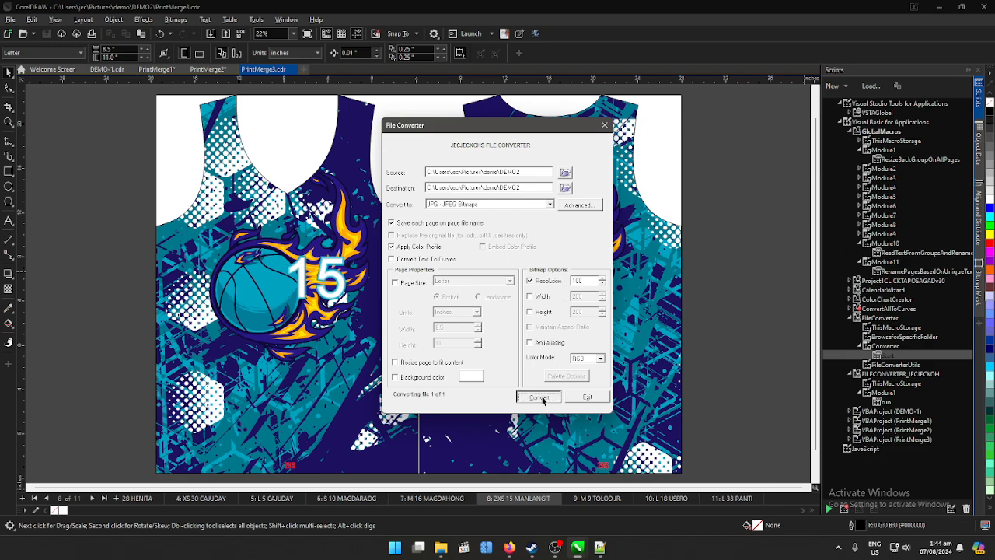
- Check the exported JPGs in the DEMO2 folder in File Explorer, and return to the converter to dismiss its completion message
left_click(441, 546)
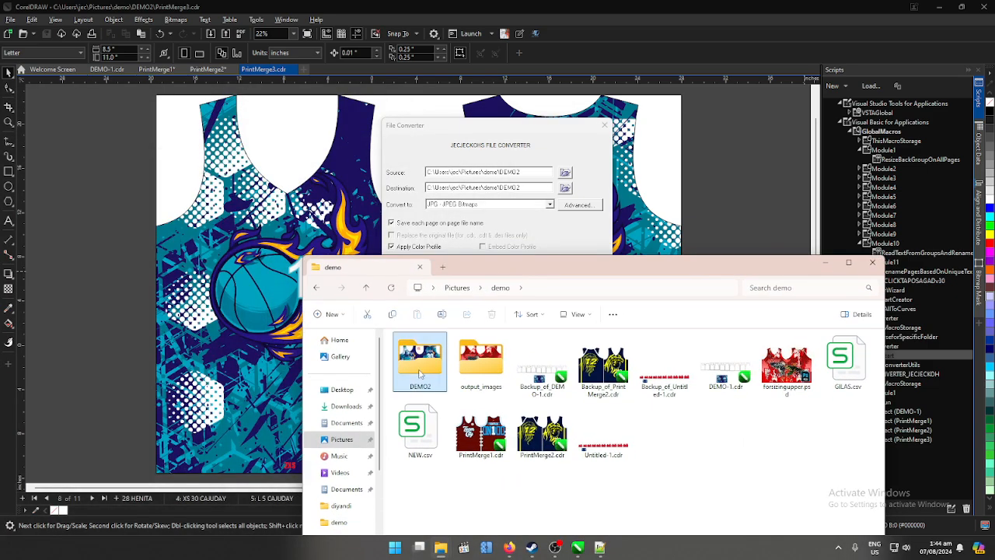
double_click(420, 367)
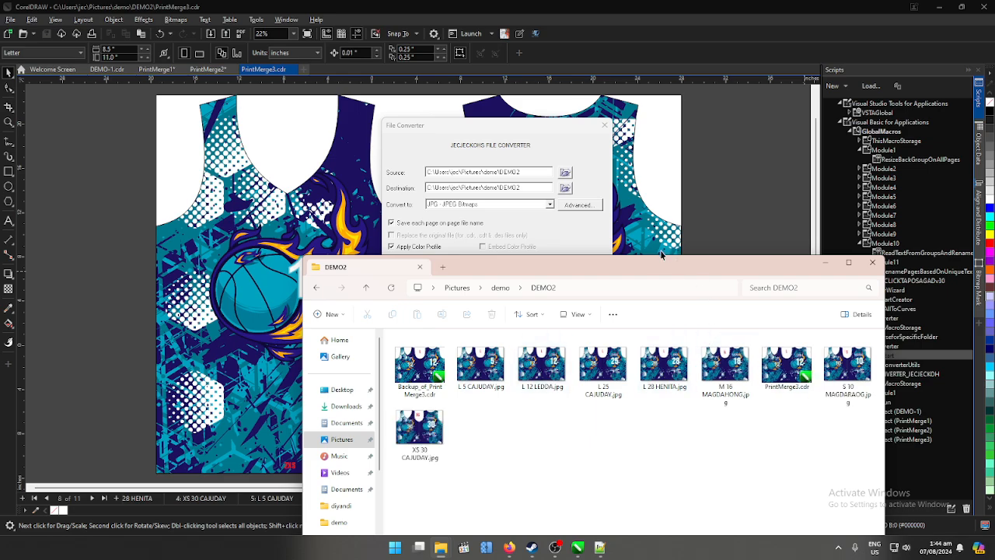
left_click_drag(661, 269, 544, 182)
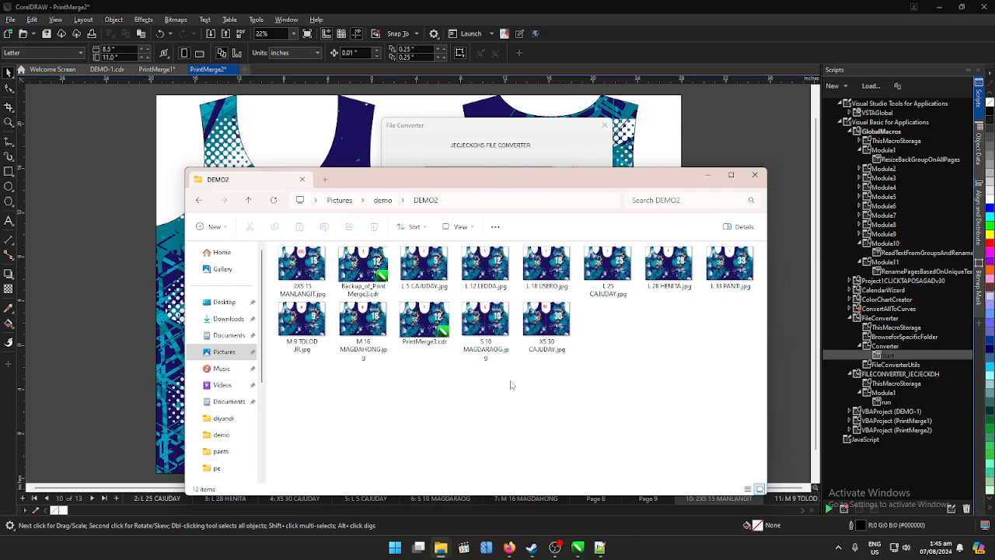
left_click(562, 129)
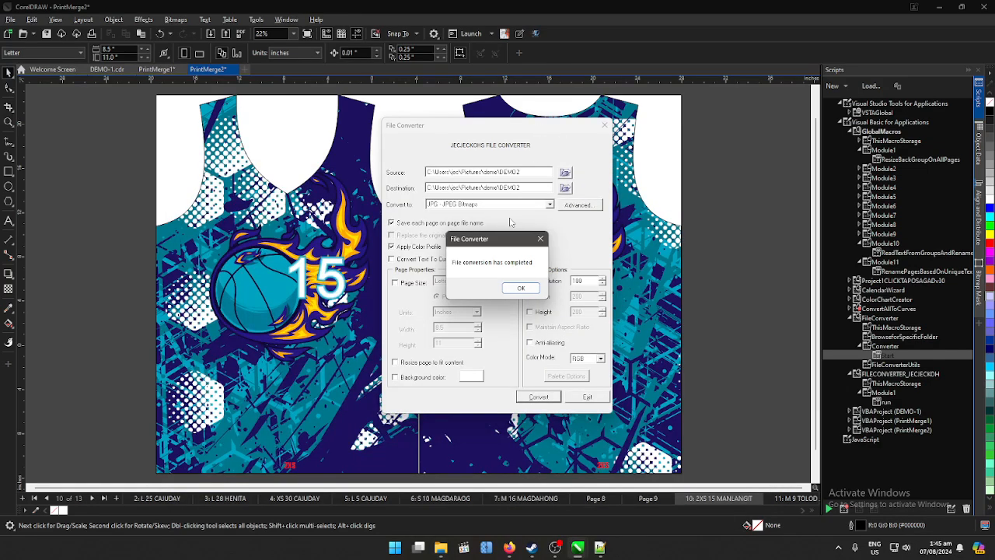
left_click(521, 289)
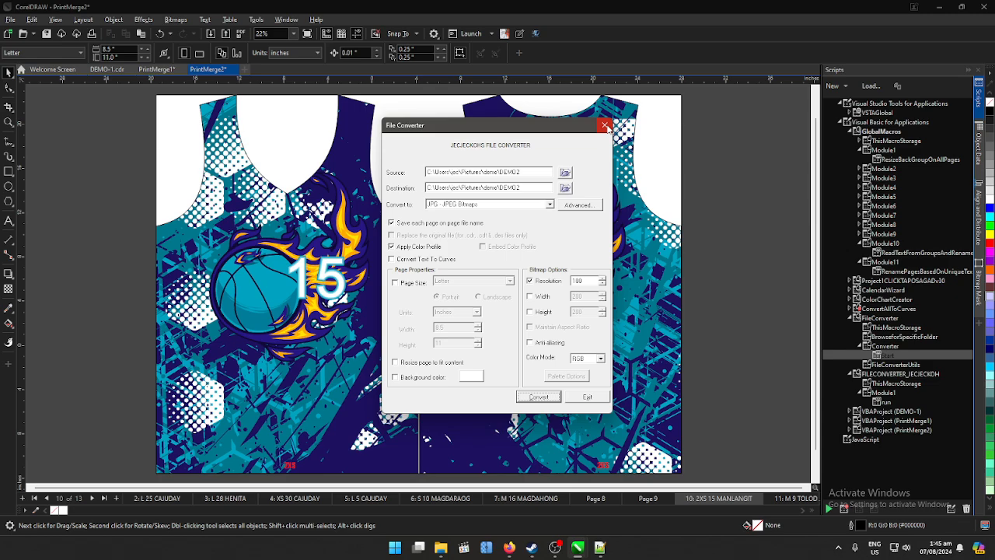
left_click(558, 549)
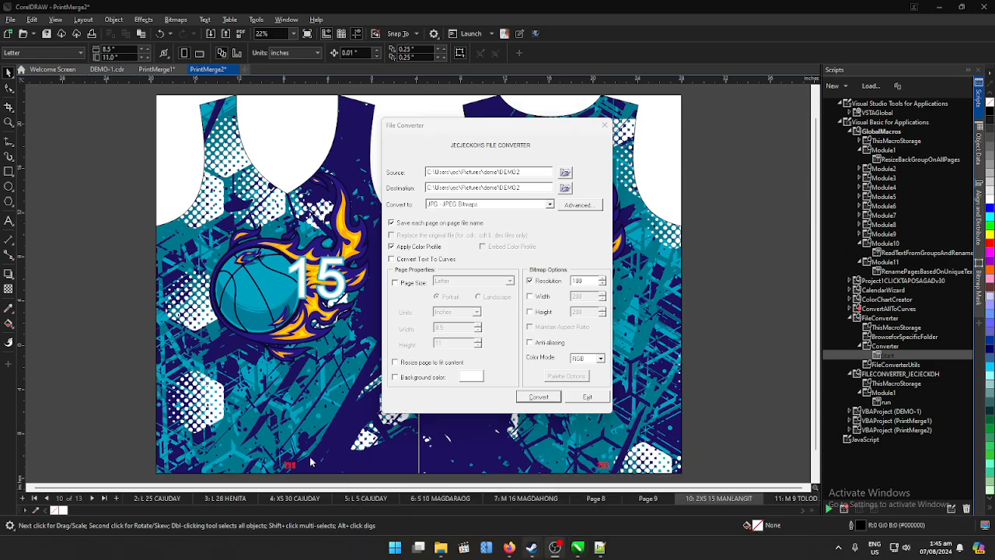